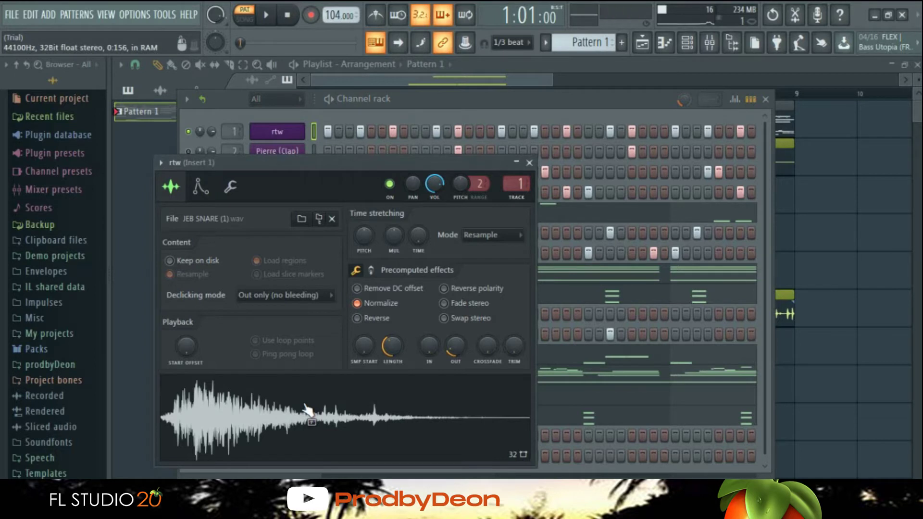
- Play the pattern with only the rtw channel active, stop playback, and close the rtw sampler settings
{"action": "key", "text": "space"}
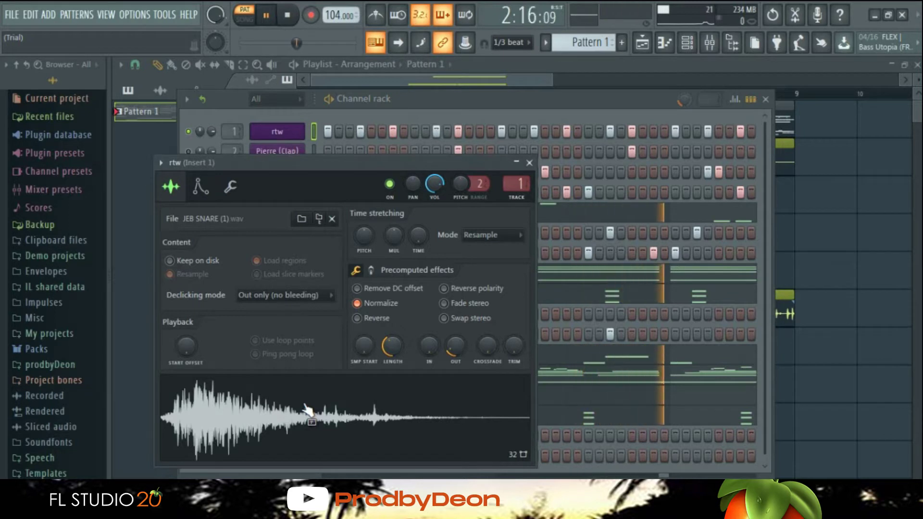
{"action": "key", "text": "space"}
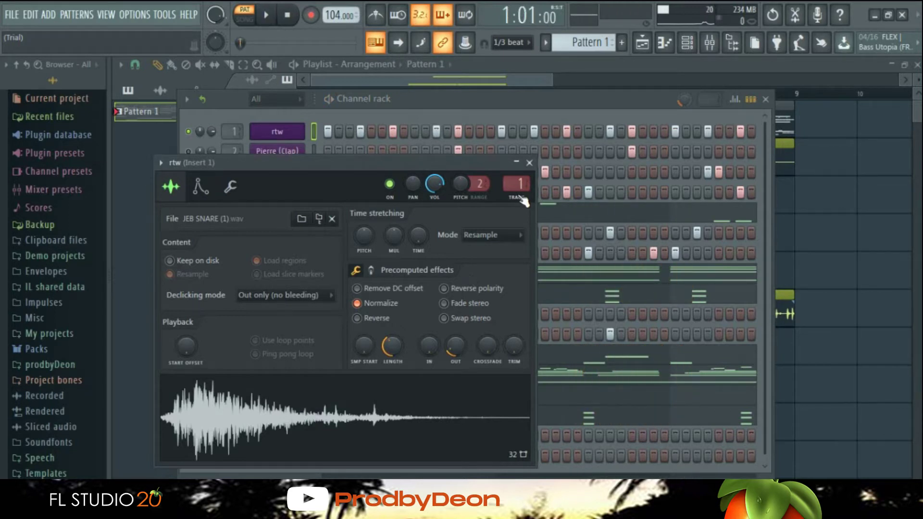
{"action": "left_click", "coordinate": [530, 162]}
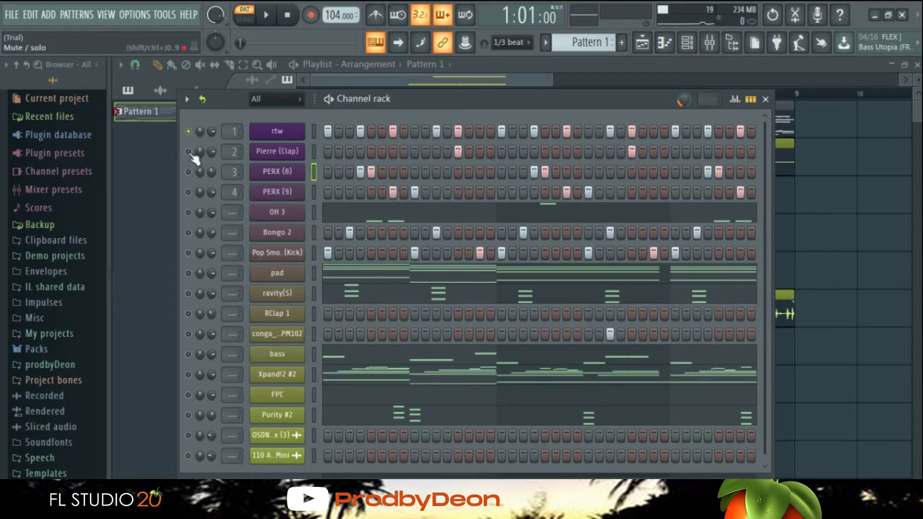
- Unmute Pierre (Clap) and play the pattern with its sampler settings open, closing them after listening
{"action": "left_click", "coordinate": [264, 153]}
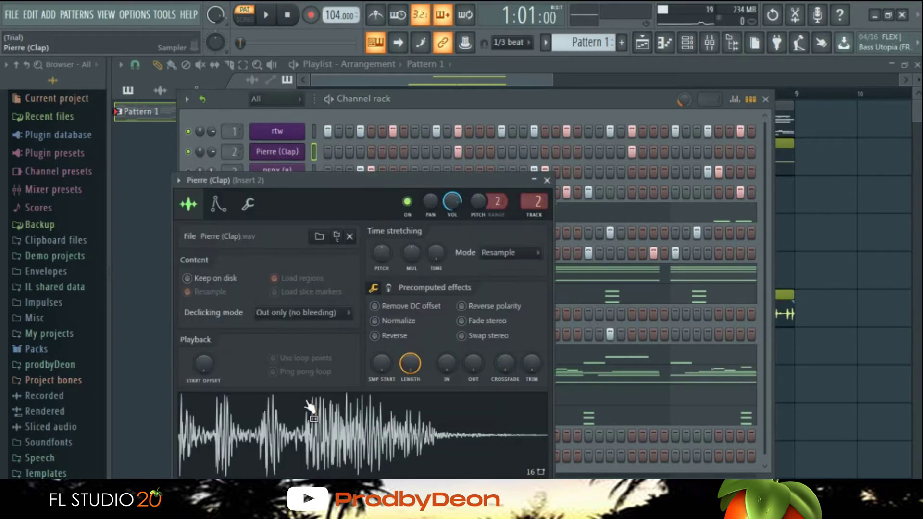
{"action": "key", "text": "space"}
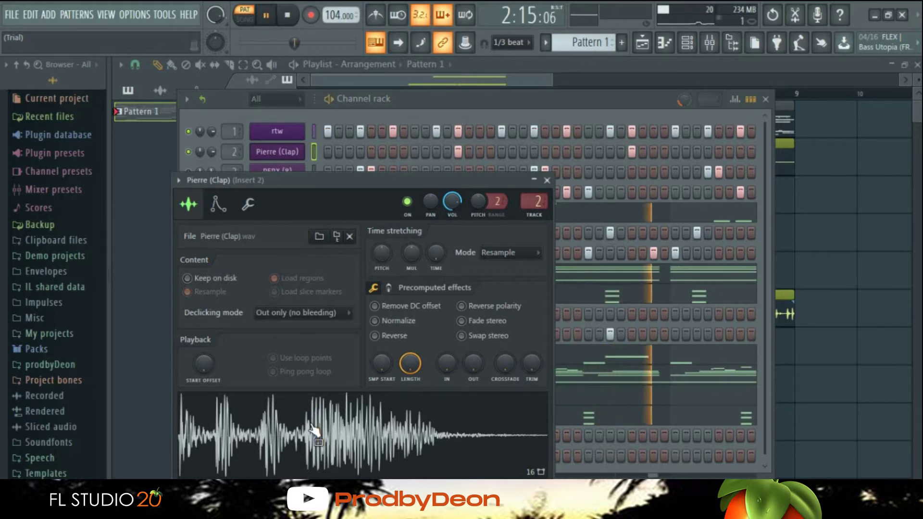
{"action": "key", "text": "space"}
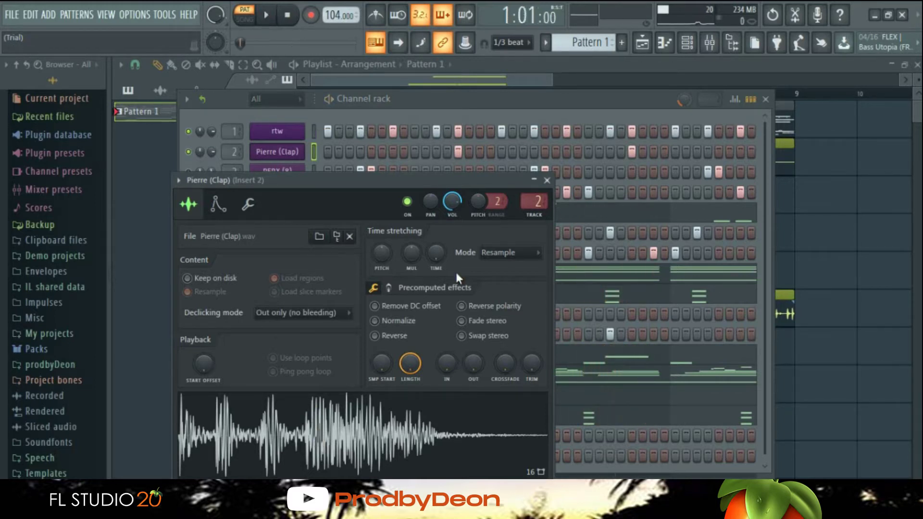
{"action": "left_click", "coordinate": [548, 182]}
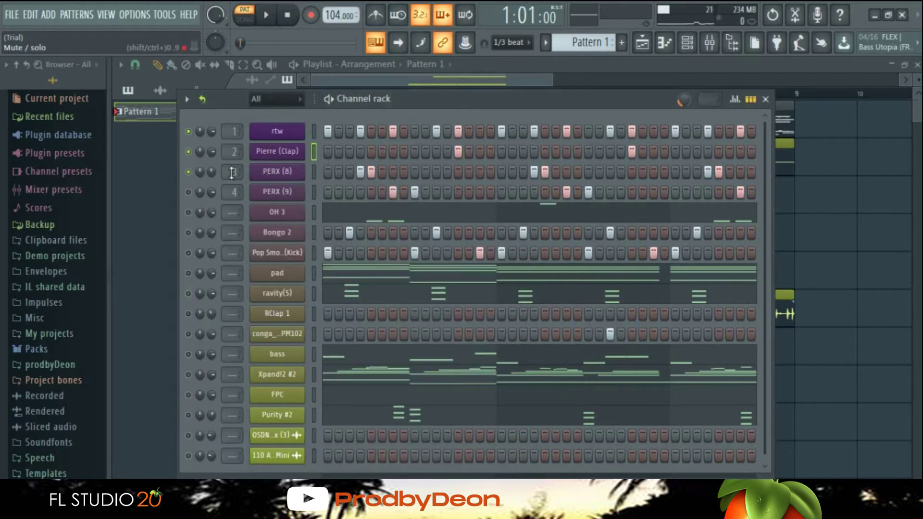
- Inspect the PERX (8) sample settings and play the pattern with that percussion layer active
{"action": "left_click", "coordinate": [265, 172]}
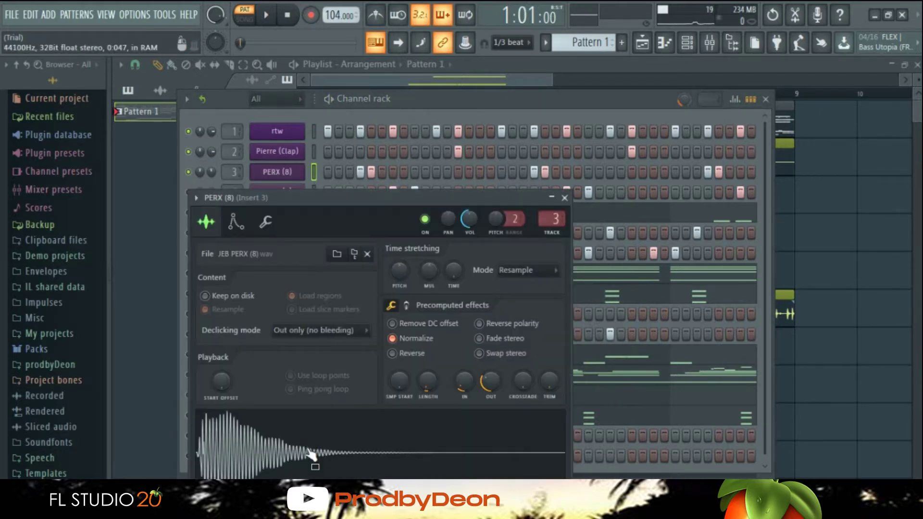
{"action": "key", "text": "space"}
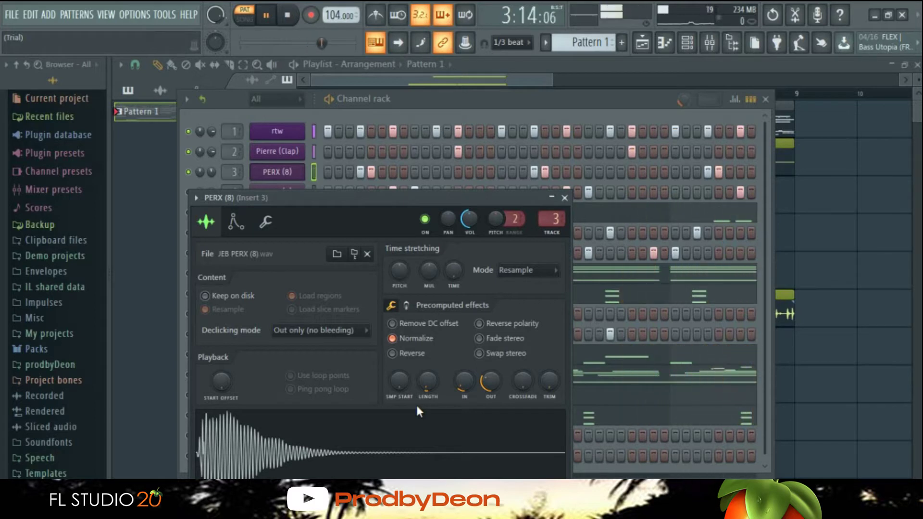
{"action": "key", "text": "space"}
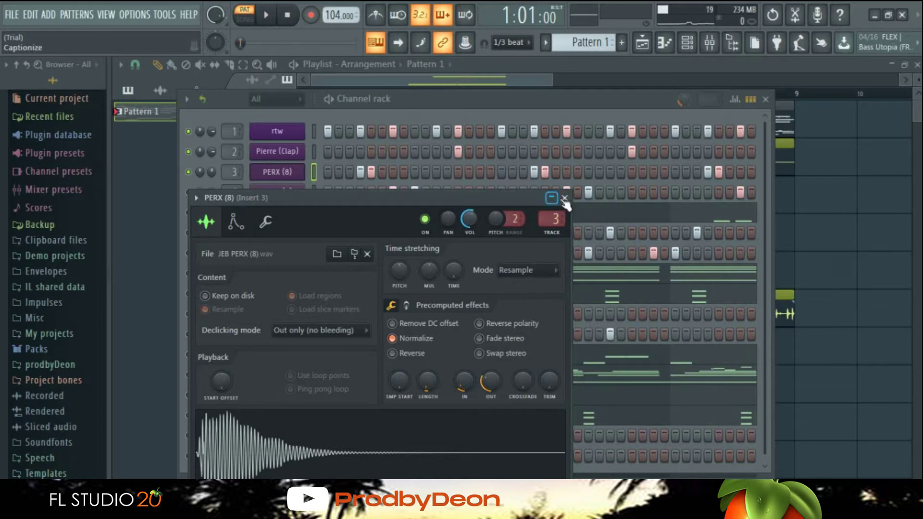
{"action": "key", "text": "Escape"}
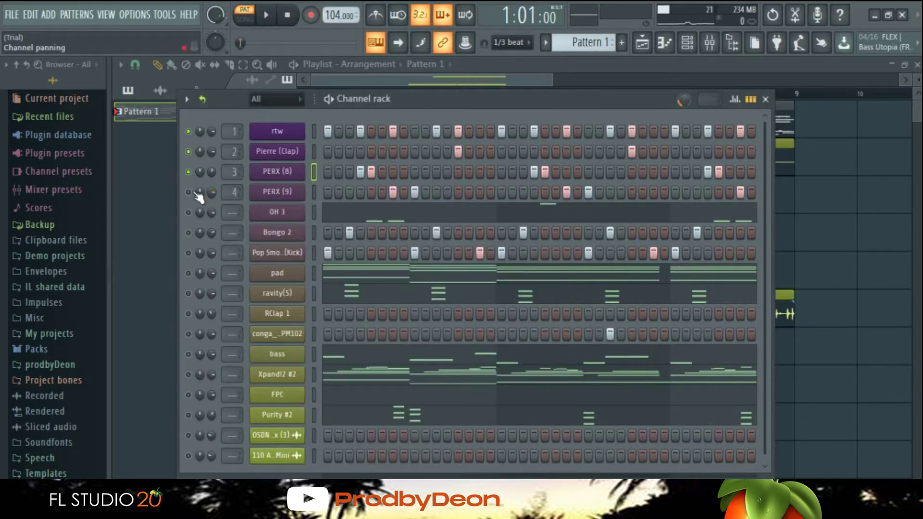
- Inspect the full PERX (9) sample waveform, close its settings, and play the pattern with that layer active
{"action": "left_click", "coordinate": [274, 193]}
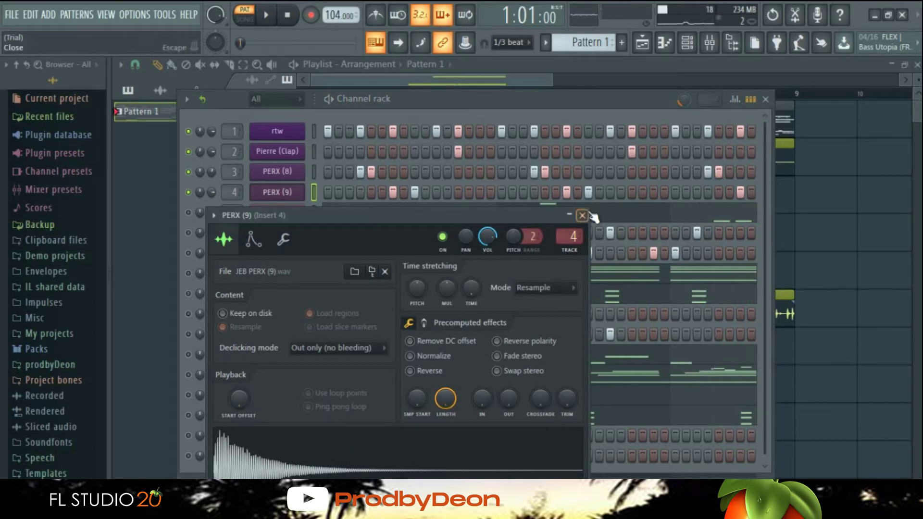
{"action": "left_click_drag", "start_coordinate": [531, 219], "coordinate": [529, 106]}
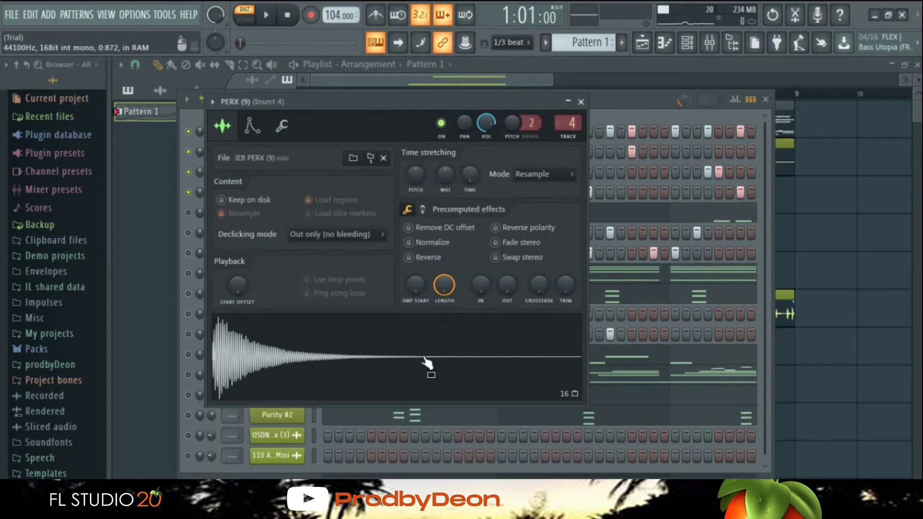
{"action": "left_click", "coordinate": [581, 102]}
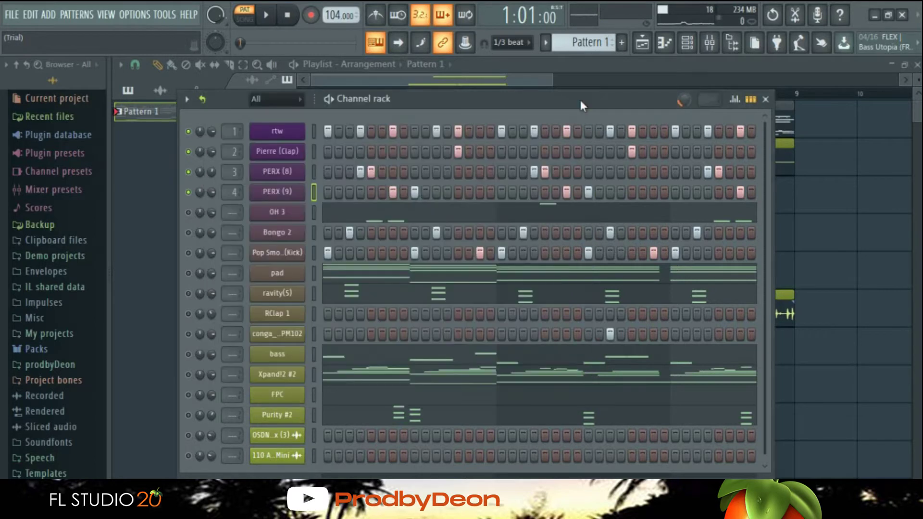
{"action": "key", "text": "space"}
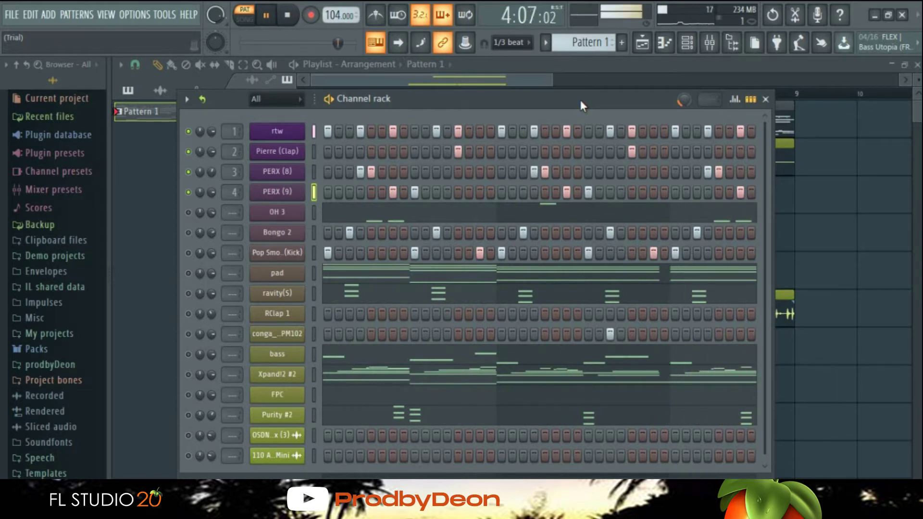
{"action": "key", "text": "space"}
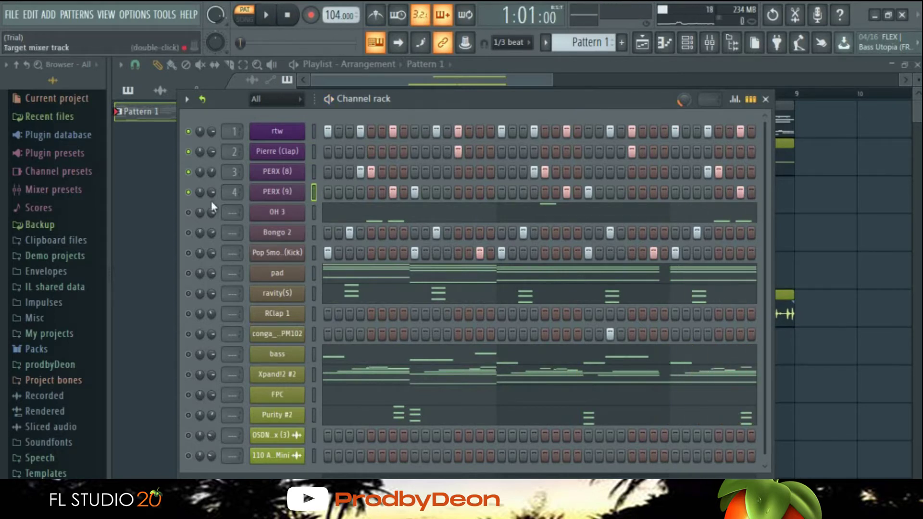
- Unmute the OH 3 channel and review its sampler's miscellaneous, volume envelope and sample settings
{"action": "left_click", "coordinate": [189, 213]}
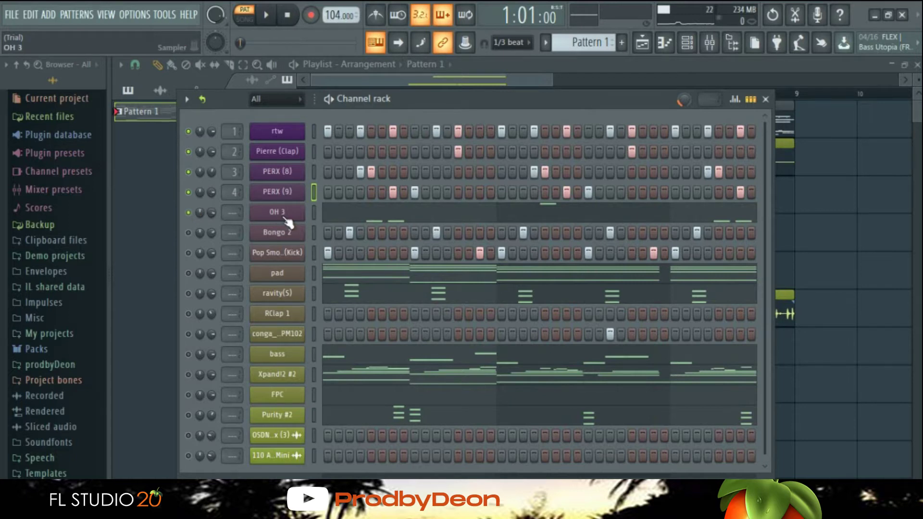
{"action": "left_click", "coordinate": [278, 212]}
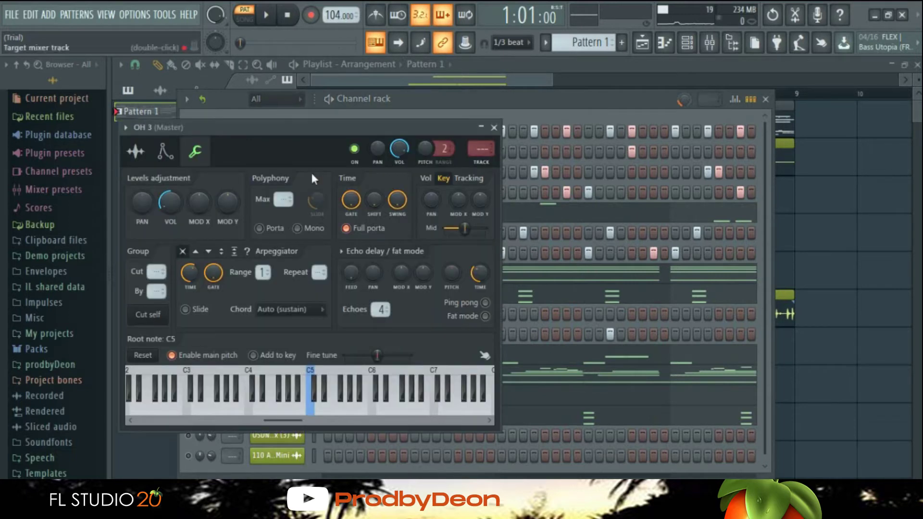
{"action": "left_click", "coordinate": [163, 153]}
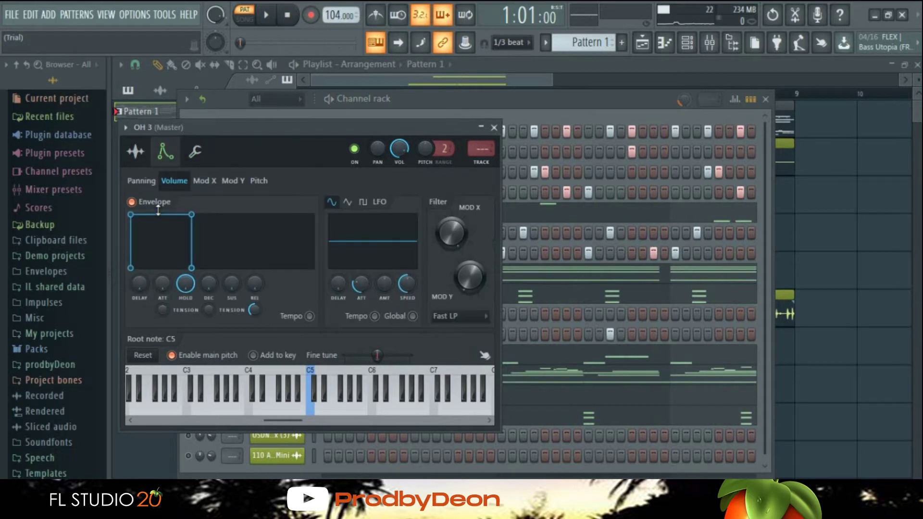
{"action": "left_click", "coordinate": [136, 152]}
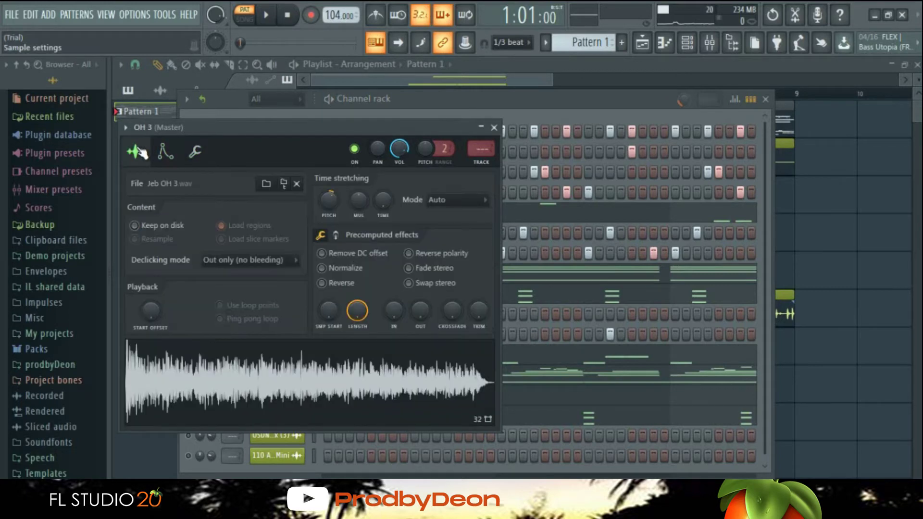
{"action": "left_click", "coordinate": [494, 128]}
- Open the OH 3 notes in the piano roll, listen to the pattern, and return to the channel rack
{"action": "left_click", "coordinate": [392, 217]}
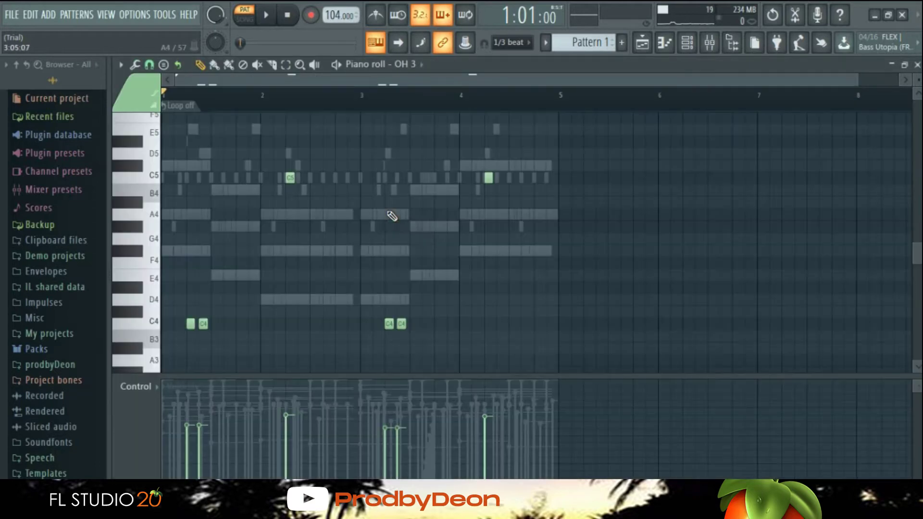
{"action": "key", "text": "space"}
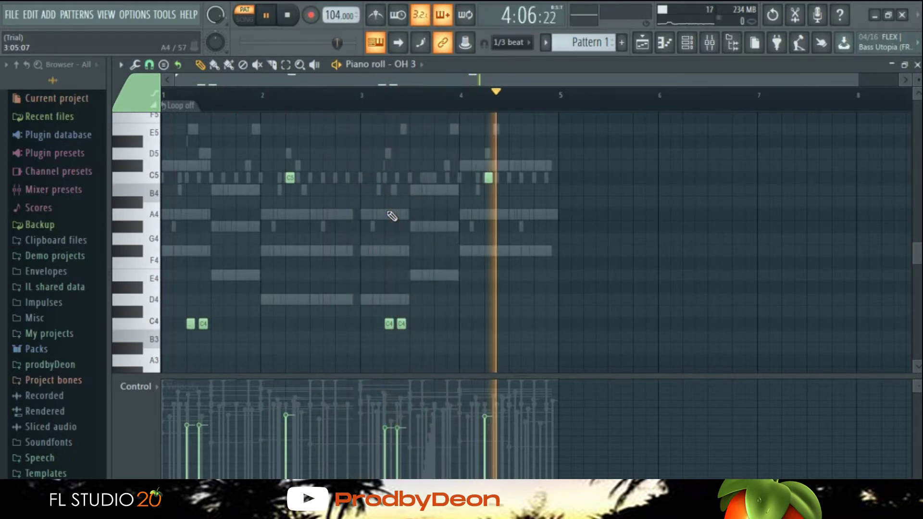
{"action": "left_click", "coordinate": [688, 50]}
{"action": "key", "text": "space"}
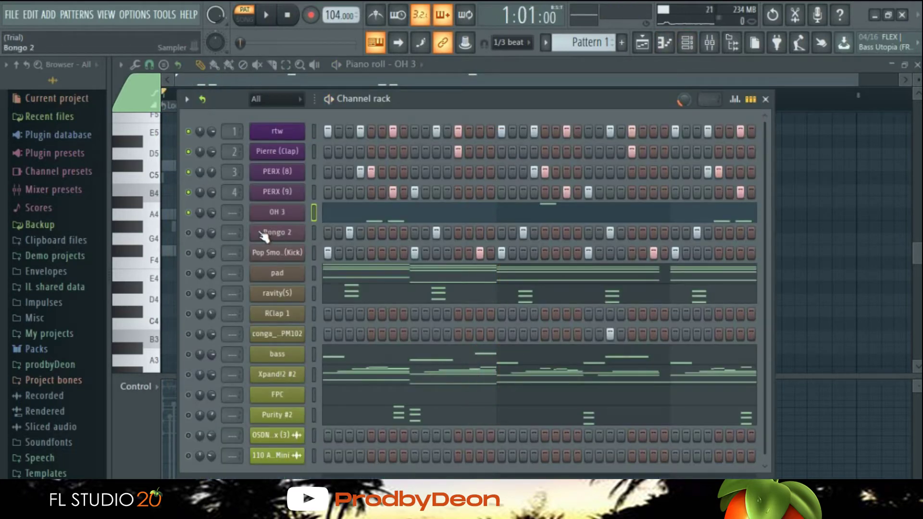
- Enable Normalize on the Bongo 2 sample and play the pattern with that channel unmuted
{"action": "left_click", "coordinate": [188, 233]}
{"action": "left_click", "coordinate": [288, 234]}
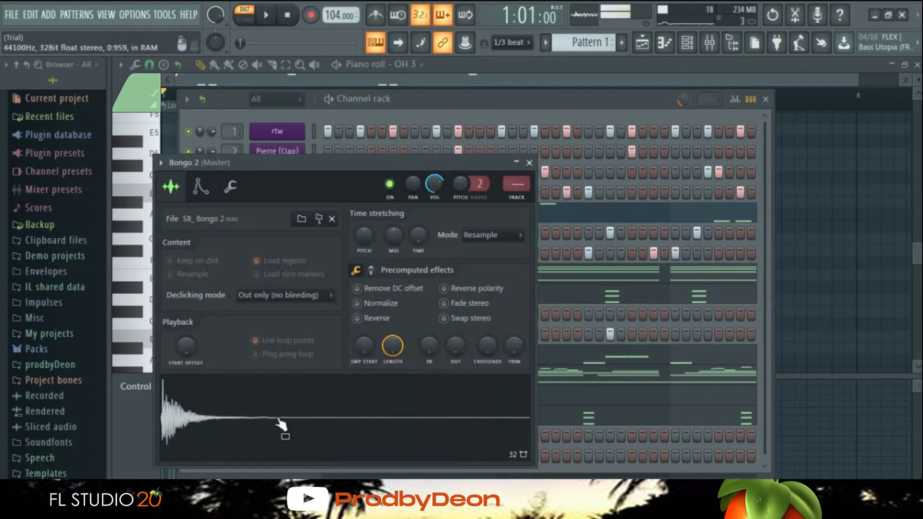
{"action": "left_click", "coordinate": [376, 305]}
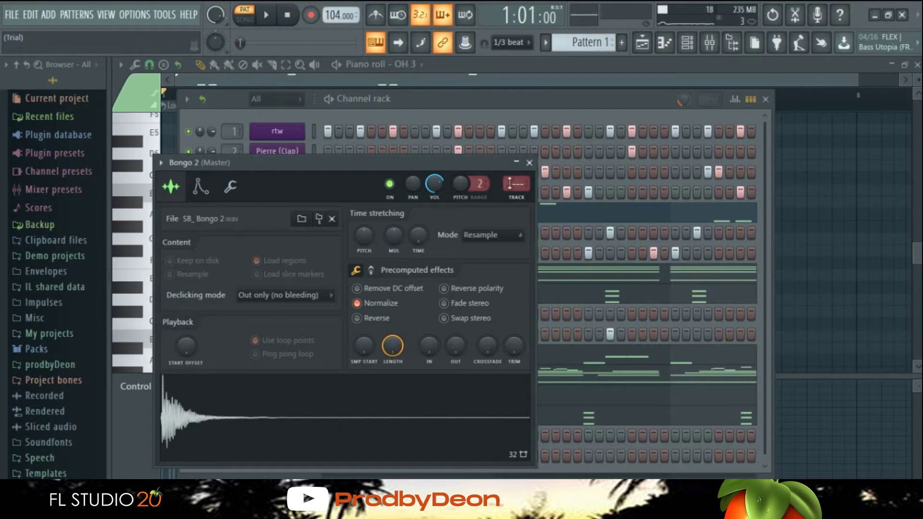
{"action": "left_click", "coordinate": [529, 163]}
{"action": "key", "text": "space"}
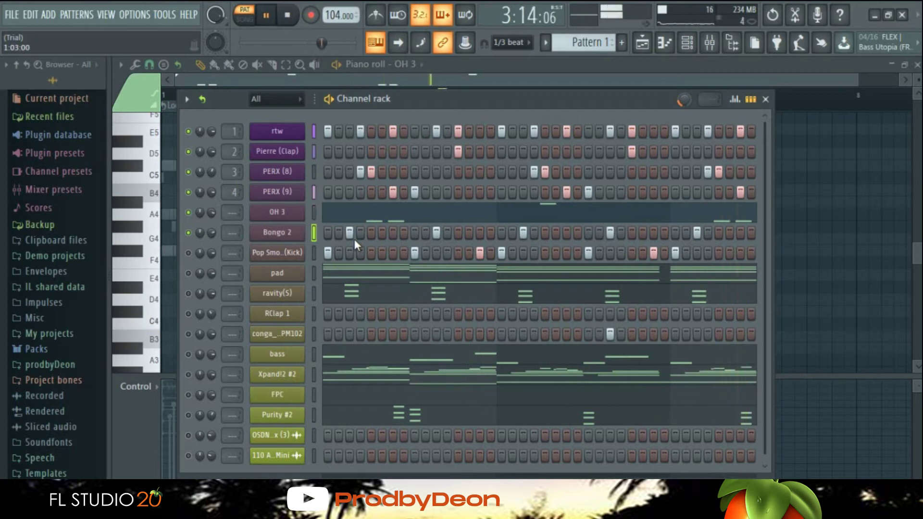
{"action": "key", "text": "space"}
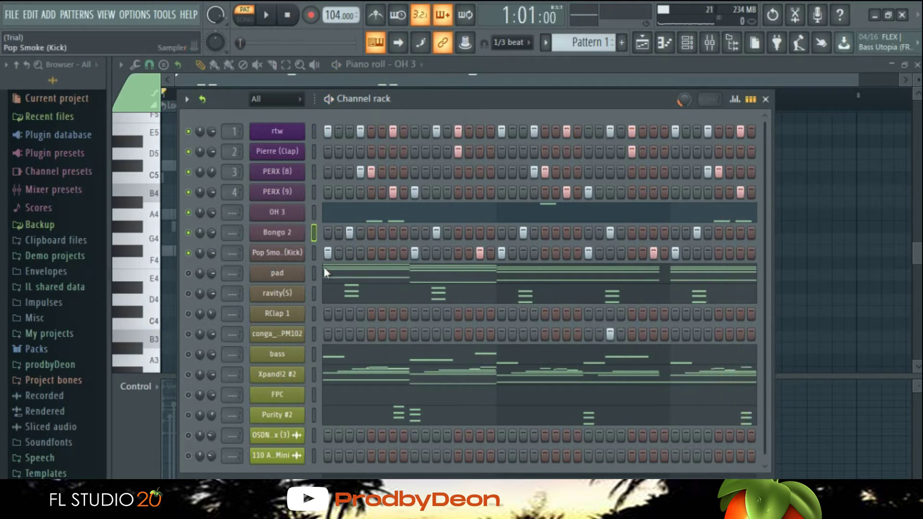
- Inspect the Pop Smoke (Kick) sample waveform and play the full drum pattern with the kick active
{"action": "left_click_drag", "start_coordinate": [357, 235], "coordinate": [376, 129]}
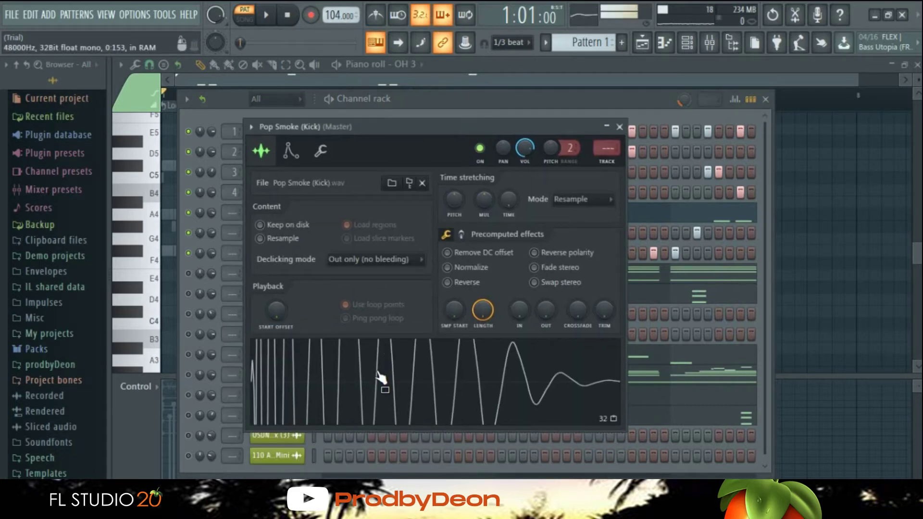
{"action": "left_click", "coordinate": [619, 127]}
{"action": "key", "text": "space"}
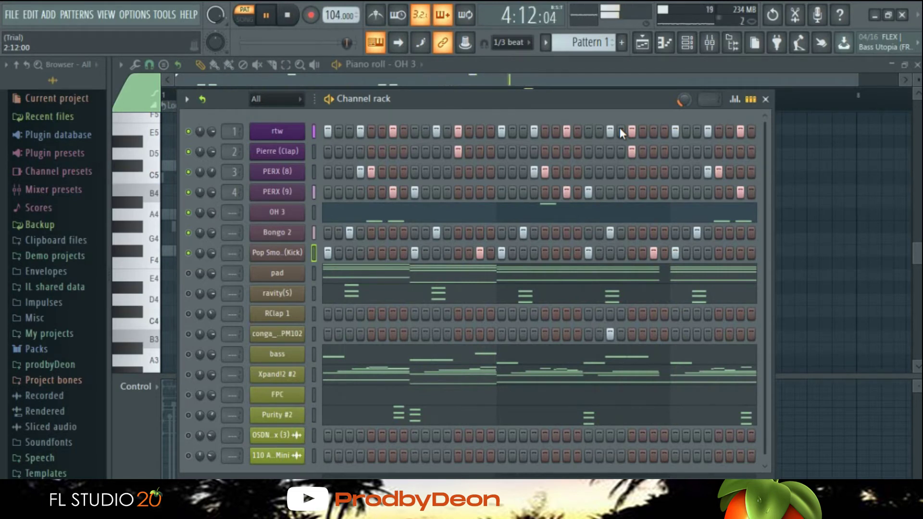
{"action": "key", "text": "space"}
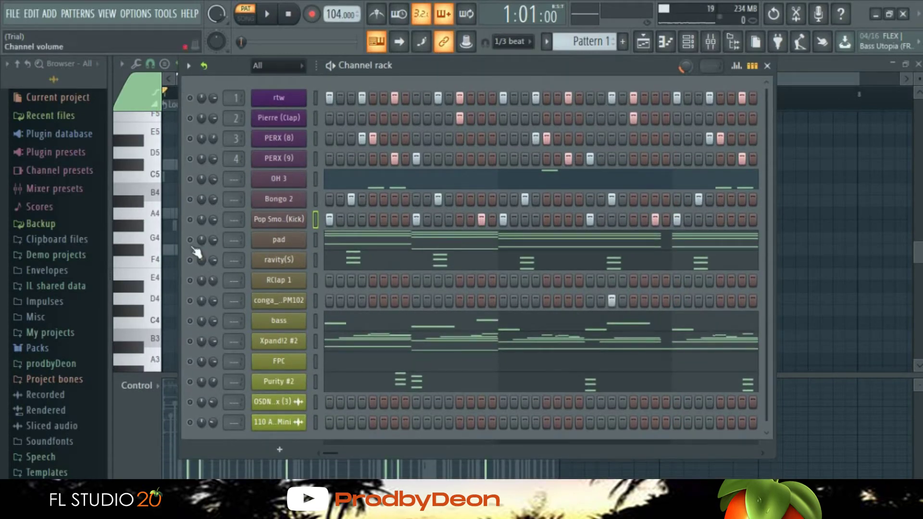
- Unmute the pad channel and inspect its complete Xpand!2 instrument window, closing it when done
{"action": "left_click", "coordinate": [289, 241]}
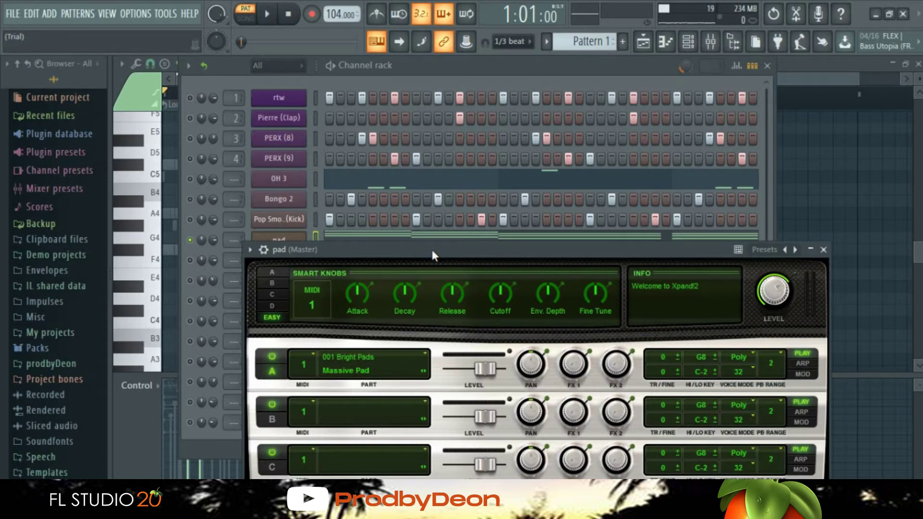
{"action": "left_click_drag", "start_coordinate": [431, 248], "coordinate": [402, 53]}
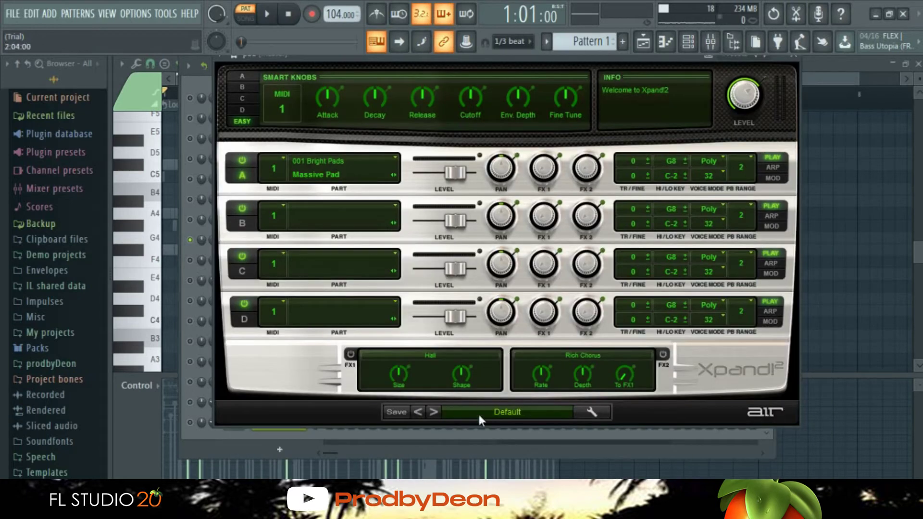
{"action": "left_click", "coordinate": [794, 56]}
- Open the pad notes in the piano roll, play them while viewing the high and low chord notes, and return to the channel rack
{"action": "left_click", "coordinate": [412, 250]}
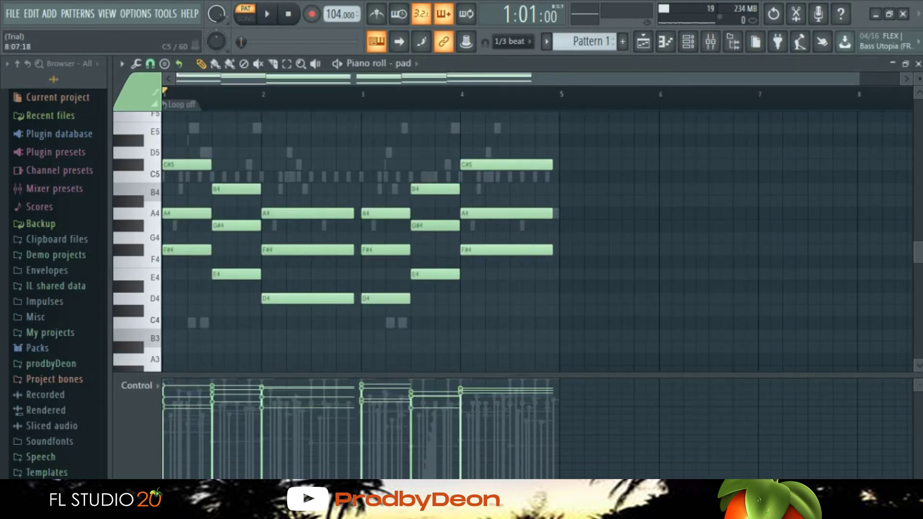
{"action": "mouse_move", "coordinate": [918, 258]}
{"action": "left_mouse_down"}
{"action": "mouse_move", "coordinate": [918, 248]}
{"action": "mouse_move", "coordinate": [921, 311]}
{"action": "mouse_move", "coordinate": [921, 251]}
{"action": "left_mouse_up"}
{"action": "key", "text": "space"}
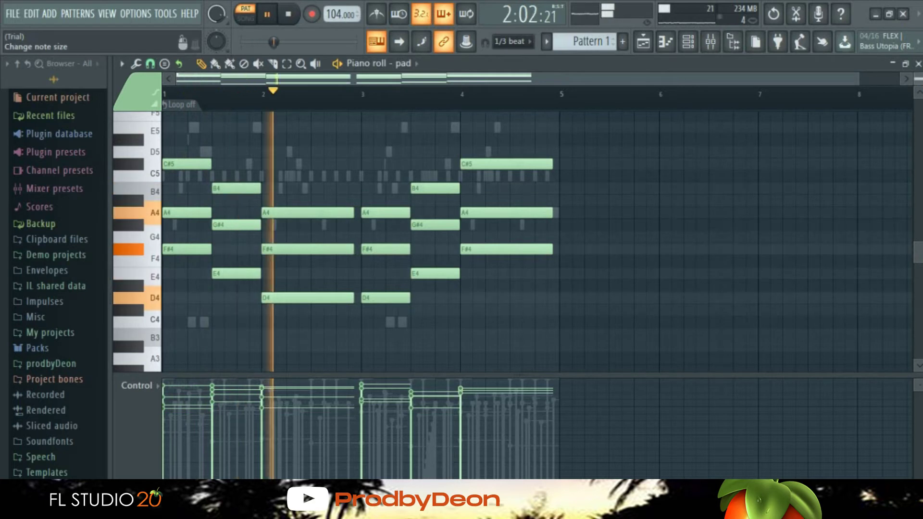
{"action": "left_click_drag", "start_coordinate": [921, 78], "coordinate": [921, 213]}
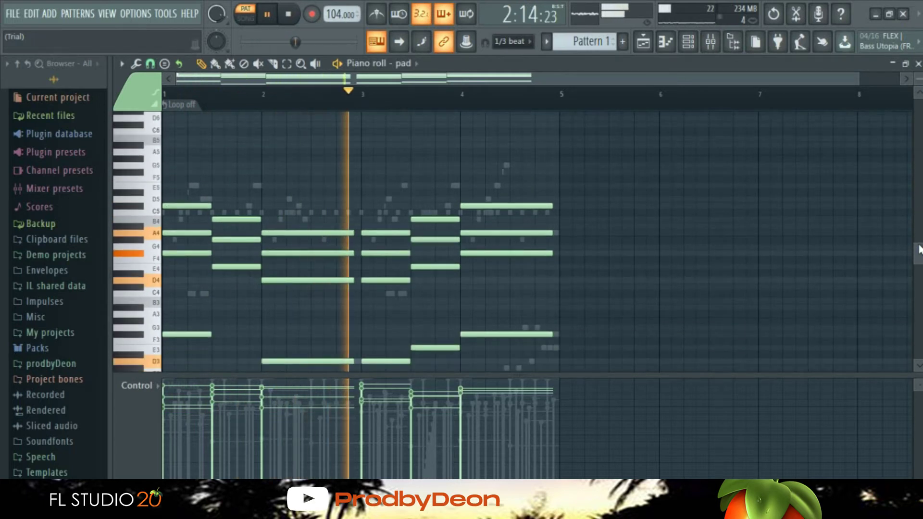
{"action": "left_click_drag", "start_coordinate": [919, 256], "coordinate": [920, 267]}
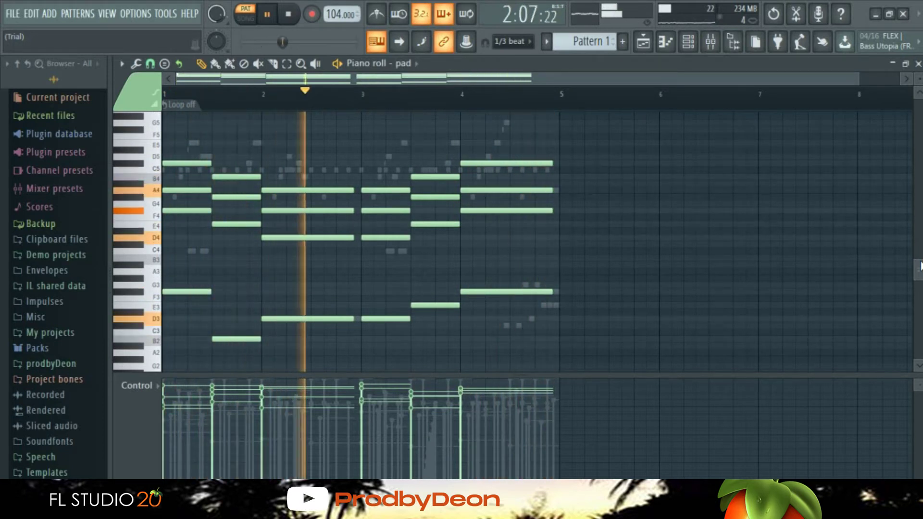
{"action": "key", "text": "space"}
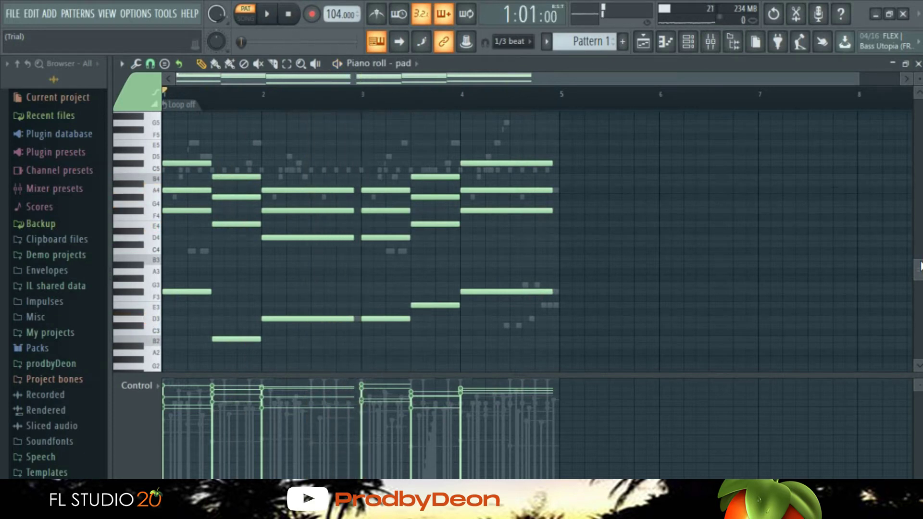
{"action": "left_click", "coordinate": [691, 42]}
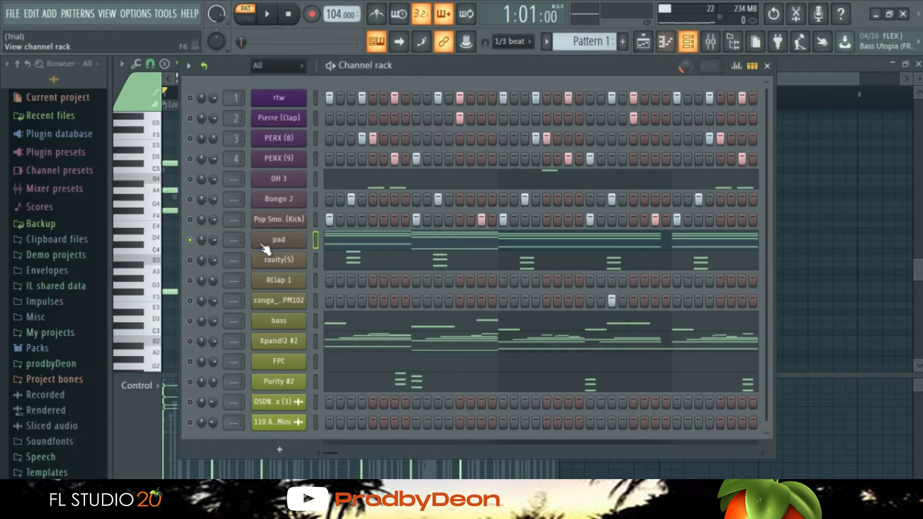
- Unmute ravity(S), inspect its instrument preset, and play its notes in the piano roll before returning to the channel rack
{"action": "left_click", "coordinate": [190, 261]}
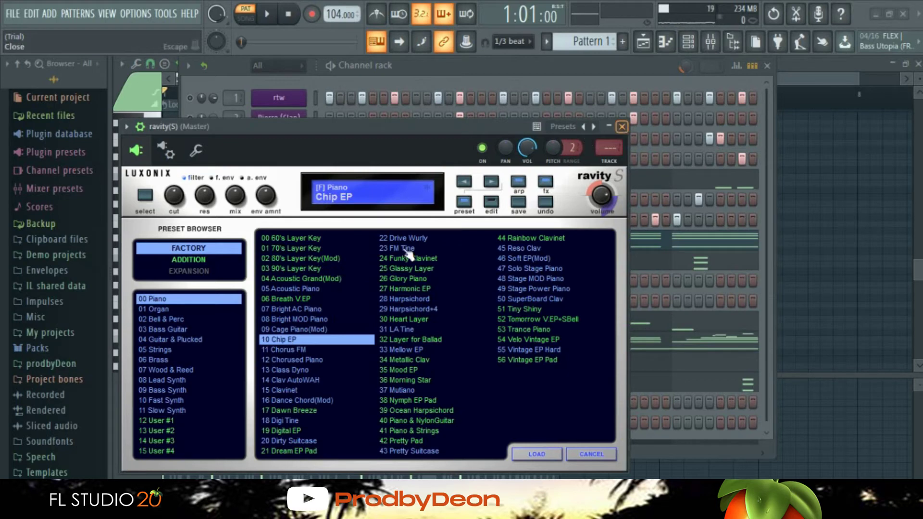
{"action": "key", "text": "Escape"}
{"action": "left_click", "coordinate": [375, 260]}
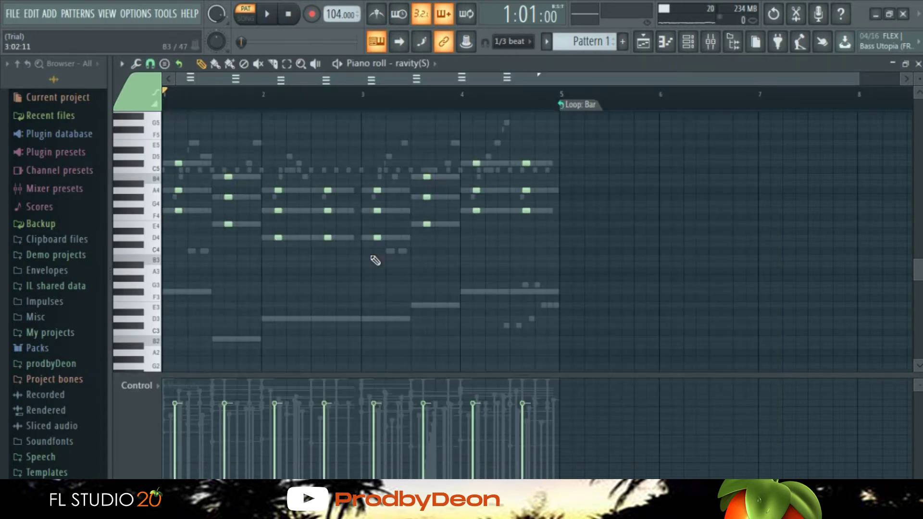
{"action": "key", "text": "space"}
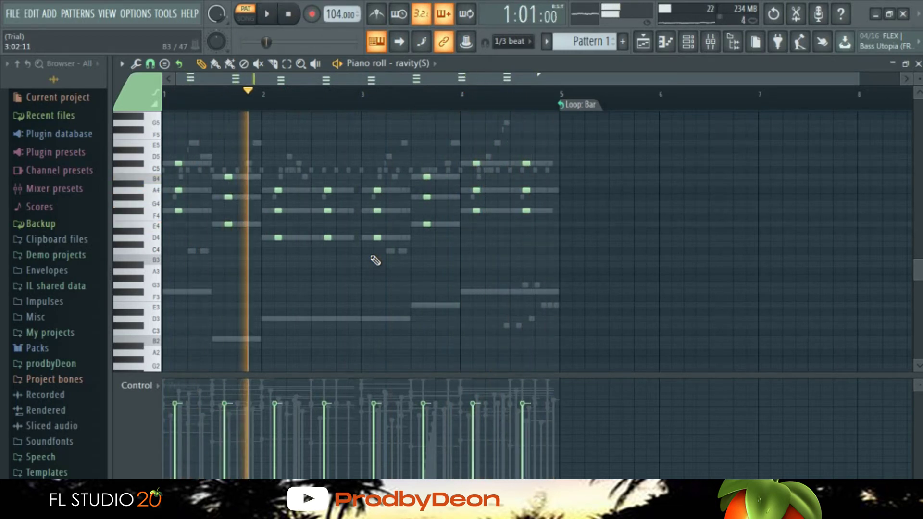
{"action": "key", "text": "space"}
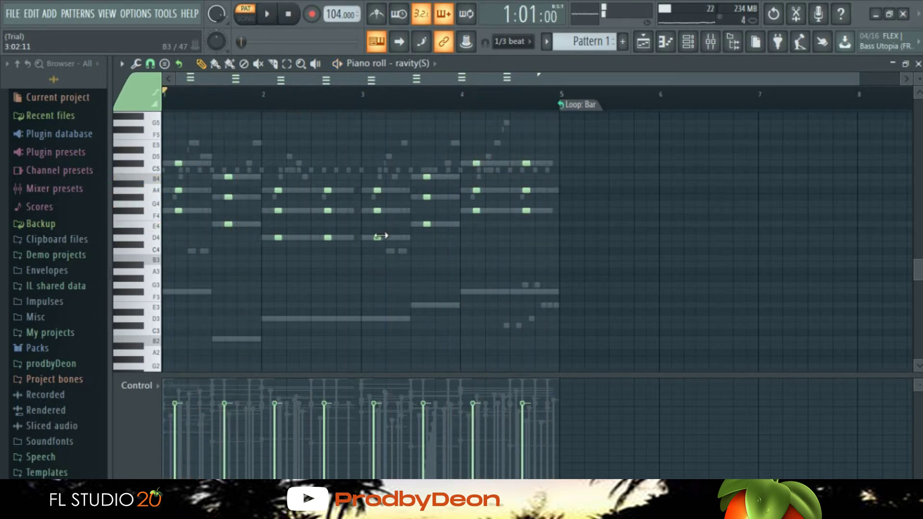
{"action": "left_click", "coordinate": [693, 50]}
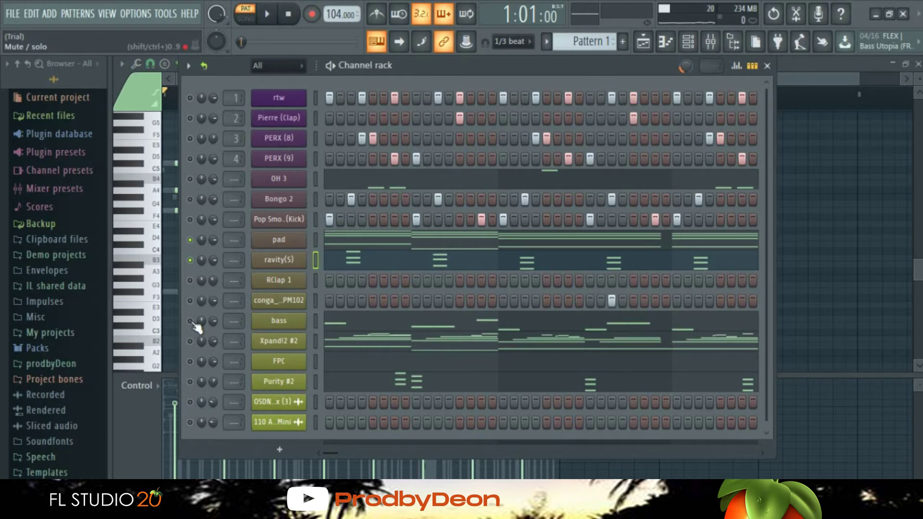
- Inspect the bass channel's Purity preset and play its notes in the piano roll, returning to the channel rack when done
{"action": "left_click", "coordinate": [265, 324]}
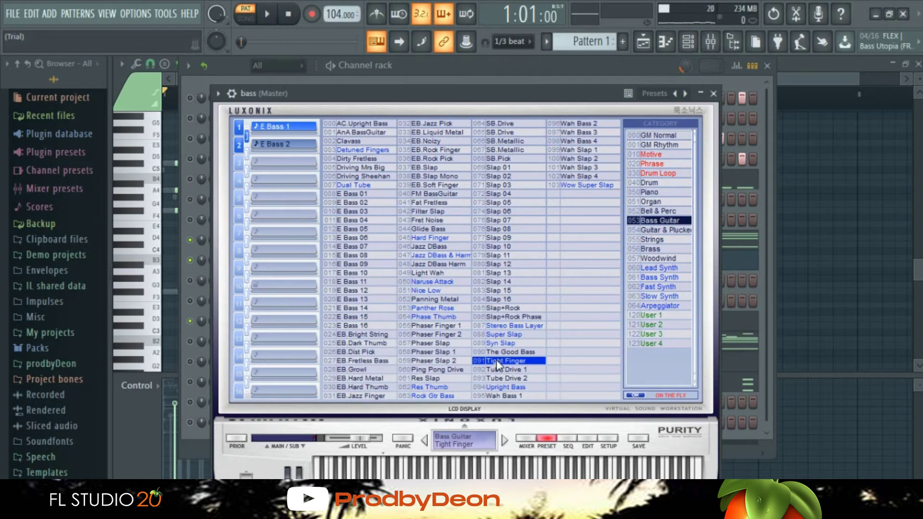
{"action": "left_click", "coordinate": [713, 93]}
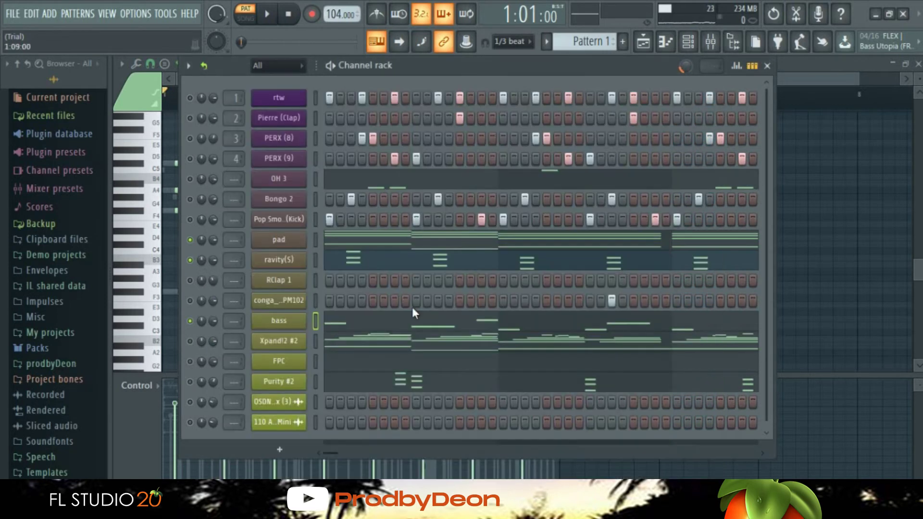
{"action": "left_click", "coordinate": [352, 329]}
{"action": "key", "text": "space"}
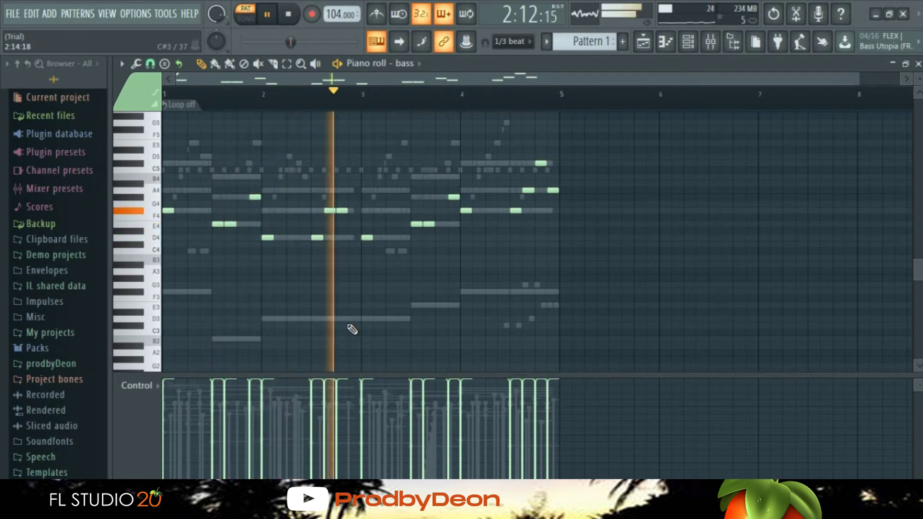
{"action": "key", "text": "space"}
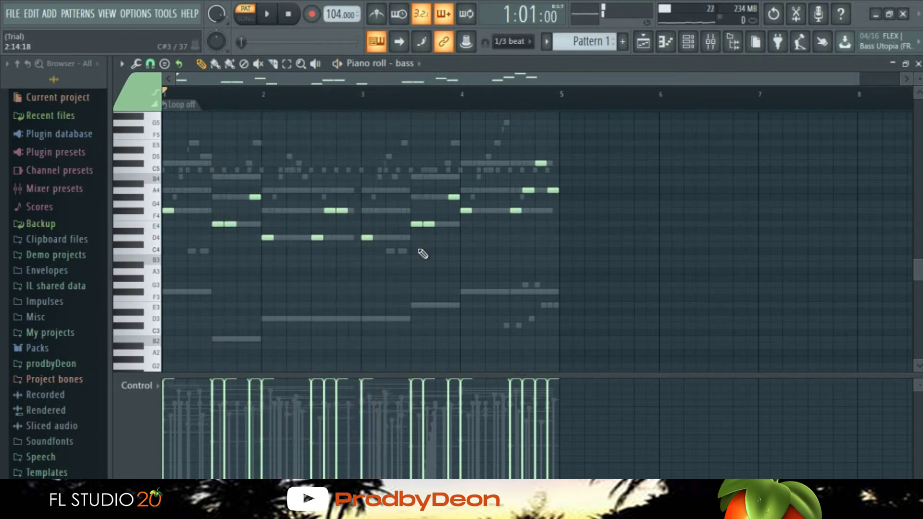
{"action": "left_click", "coordinate": [693, 48]}
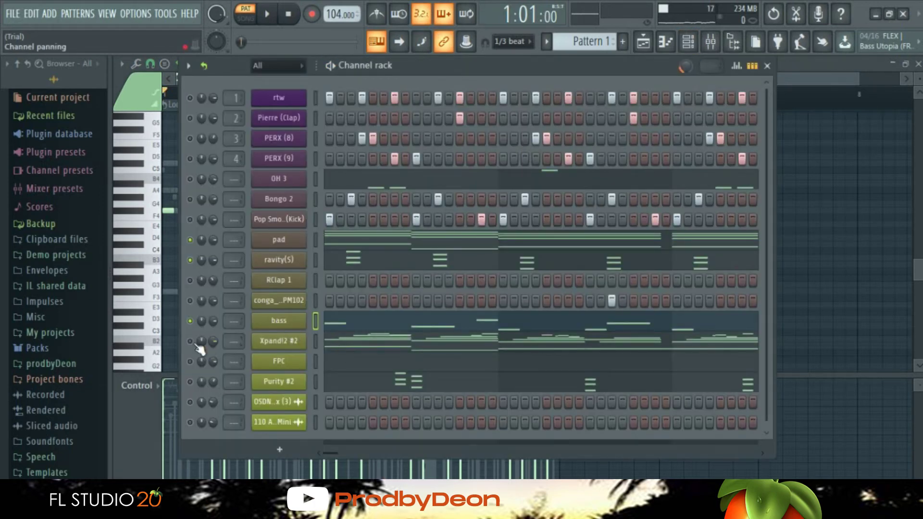
- Inspect the Xpand!2 #2 instrument settings and start playing the pattern with only that channel unmuted
{"action": "left_click", "coordinate": [266, 340]}
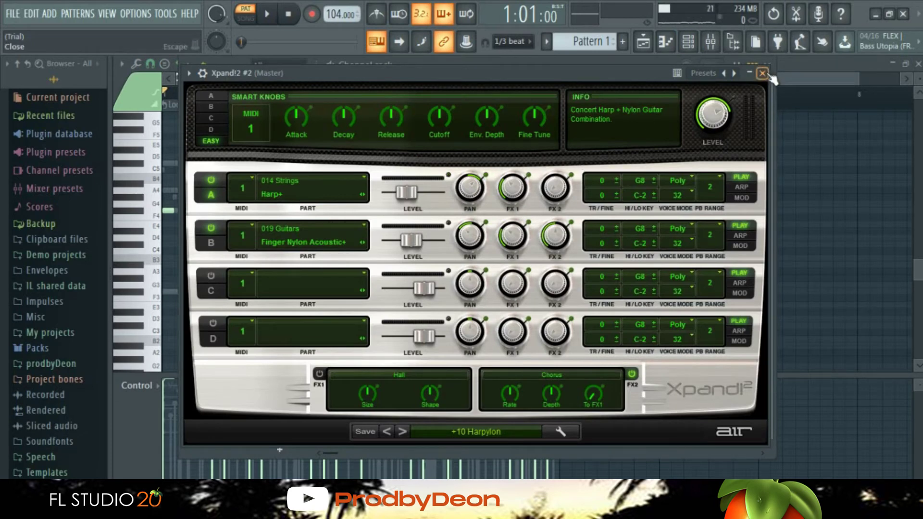
{"action": "key", "text": "Escape"}
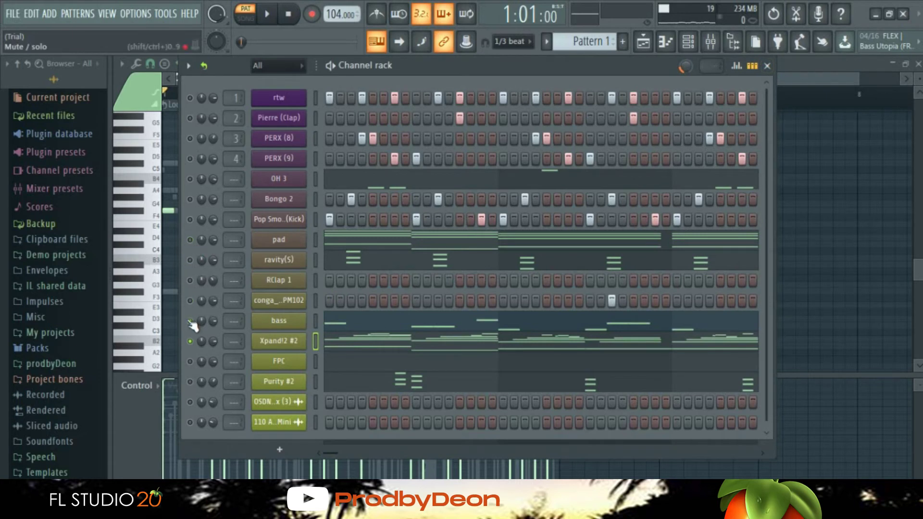
{"action": "key", "text": "space"}
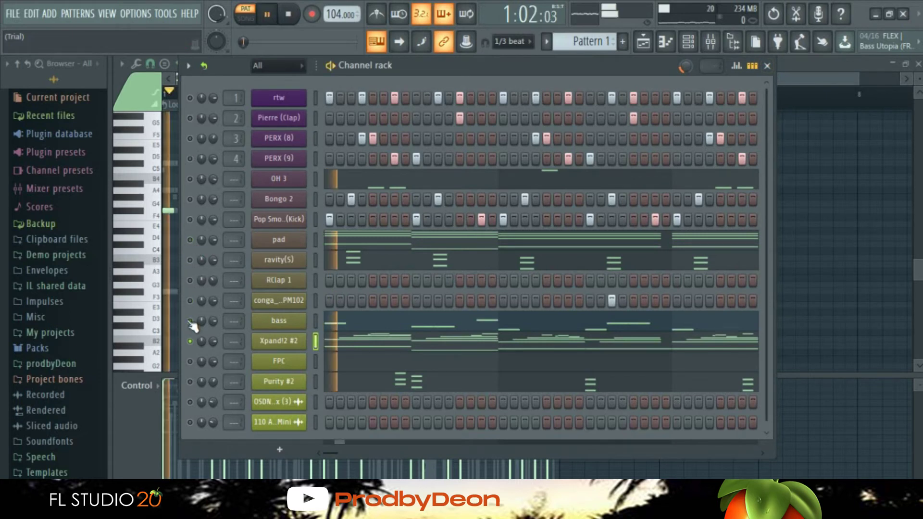
- Examine the Xpand!2 #2 melody and chord notes up close in the piano roll during playback, stopping playback when done
{"action": "left_click", "coordinate": [363, 346]}
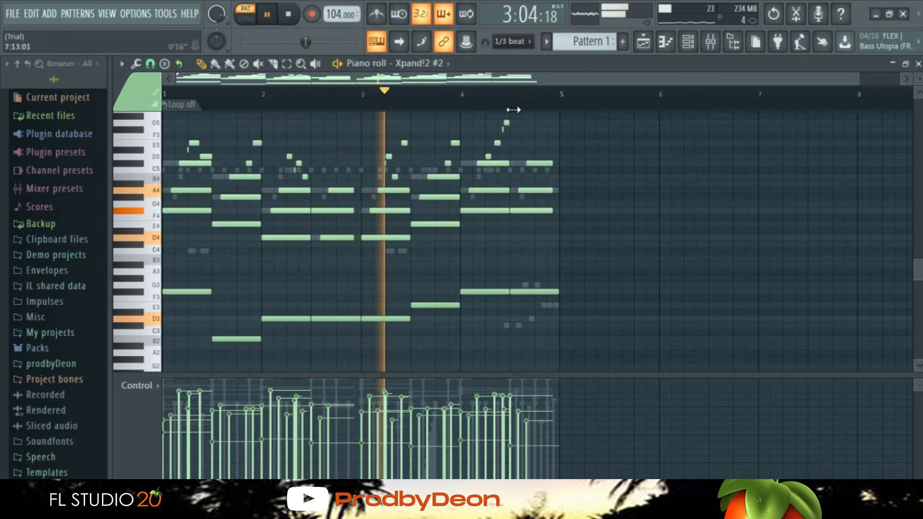
{"action": "scroll", "coordinate": [519, 111], "scroll_direction": "up", "scroll_amount": 2}
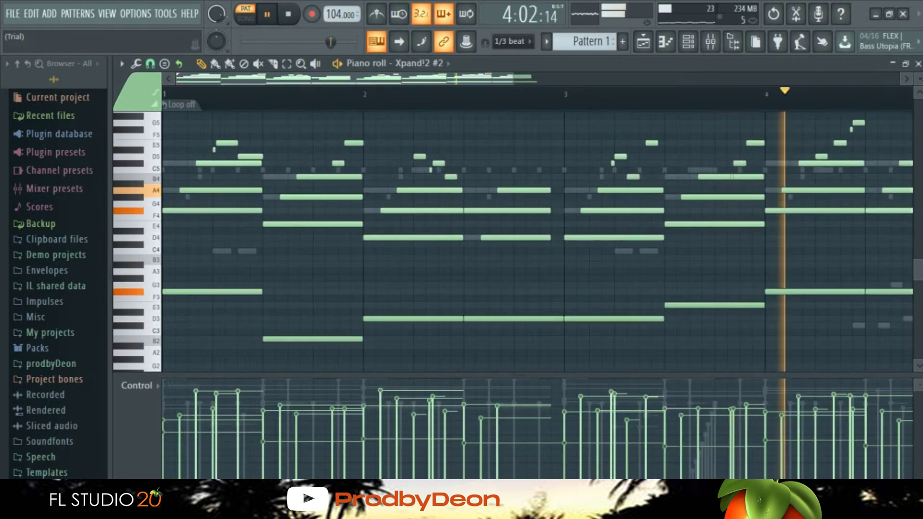
{"action": "left_click_drag", "start_coordinate": [920, 79], "coordinate": [921, 108]}
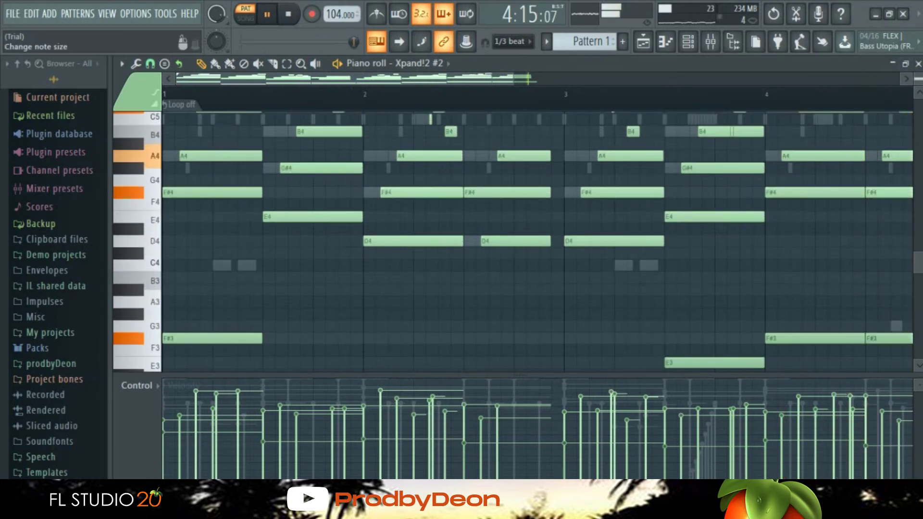
{"action": "mouse_move", "coordinate": [920, 261]}
{"action": "left_mouse_down"}
{"action": "mouse_move", "coordinate": [919, 244]}
{"action": "mouse_move", "coordinate": [920, 288]}
{"action": "mouse_move", "coordinate": [919, 245]}
{"action": "left_mouse_up"}
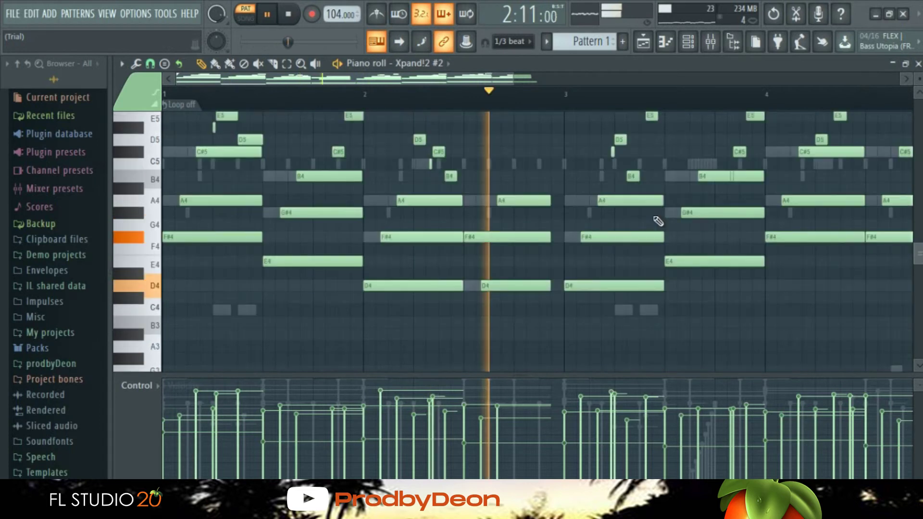
{"action": "scroll", "coordinate": [544, 181], "scroll_direction": "up", "scroll_amount": 2}
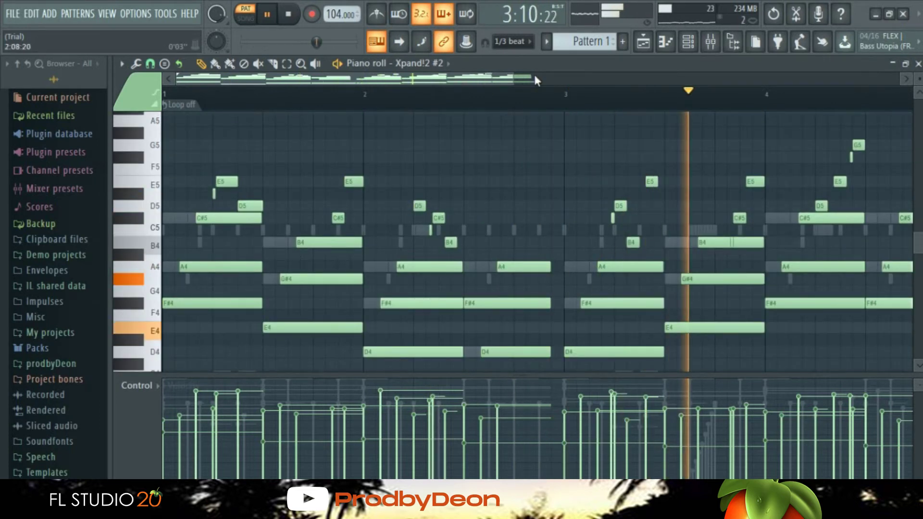
{"action": "key", "text": "space"}
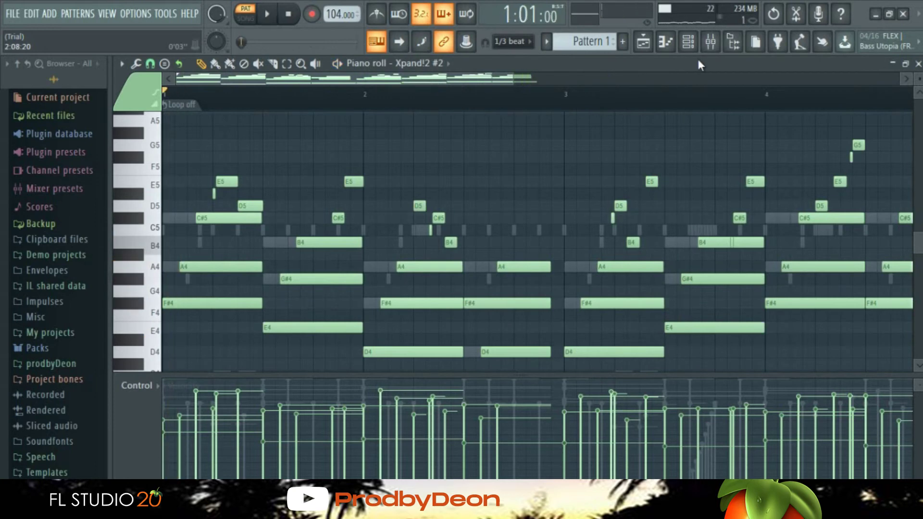
- Return to the channel rack and play the pad, ravity(S), bass and Xpand!2 #2 layers together
{"action": "left_click", "coordinate": [691, 45]}
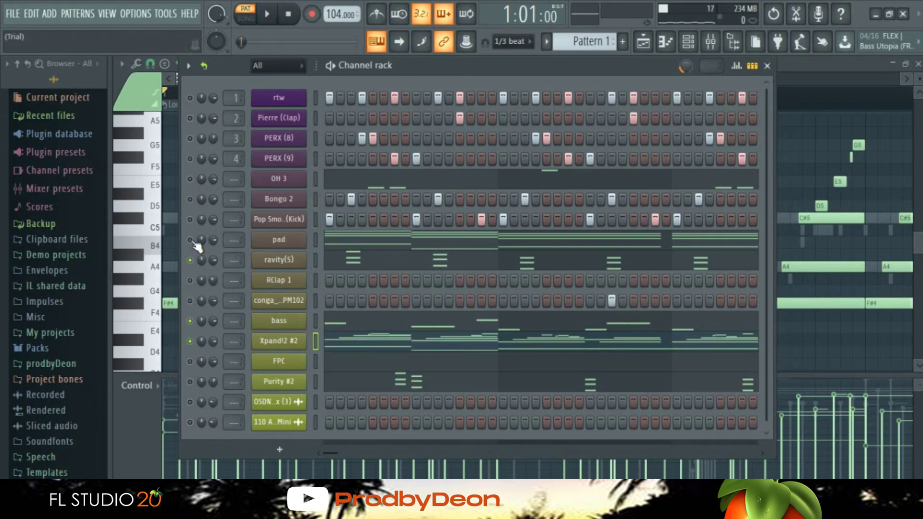
{"action": "key", "text": "space"}
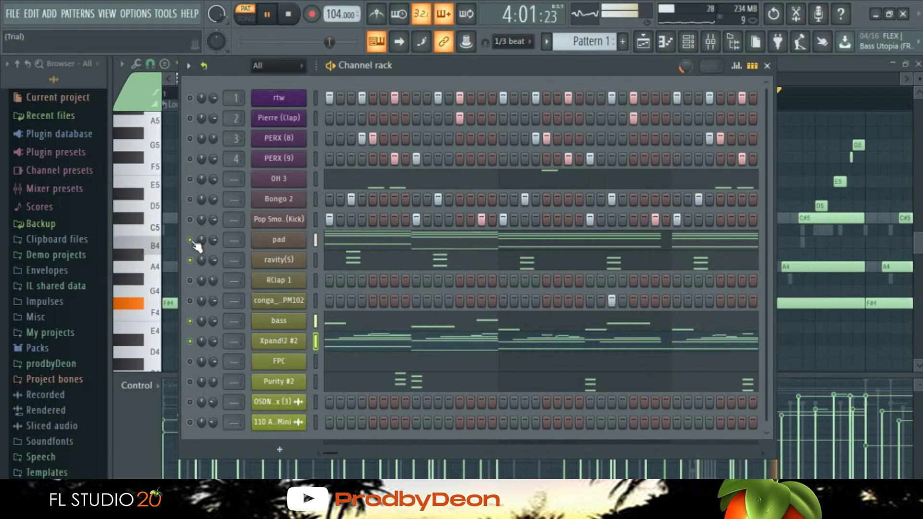
{"action": "key", "text": "space"}
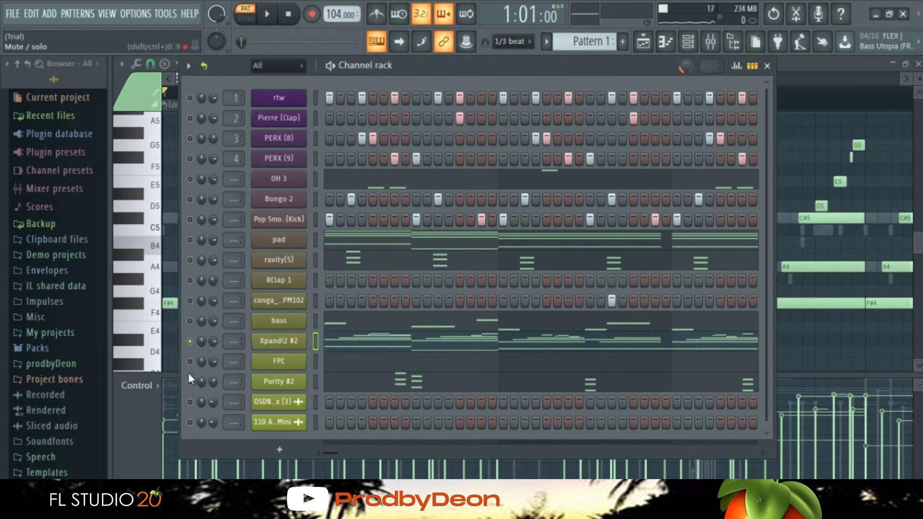
- Open the Purity #2 notes in the piano roll, listen to the pattern, and return to the channel rack
{"action": "left_click", "coordinate": [361, 388]}
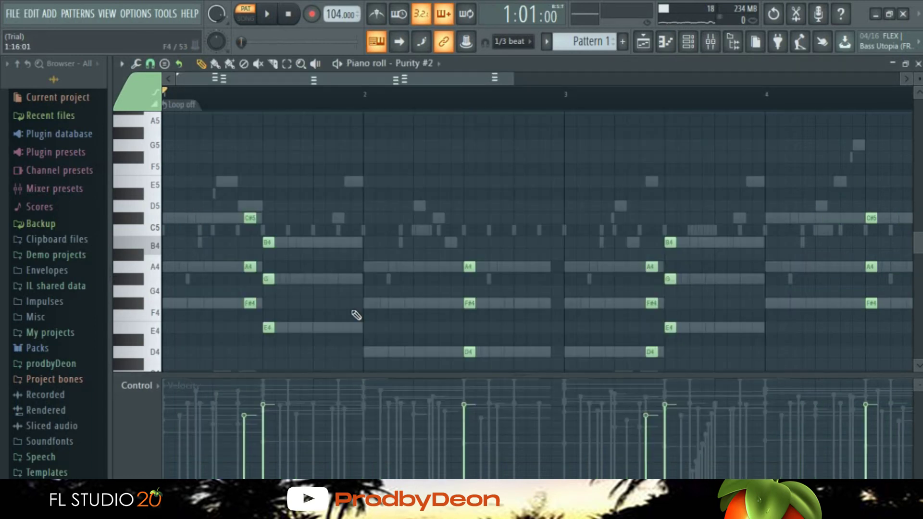
{"action": "key", "text": "space"}
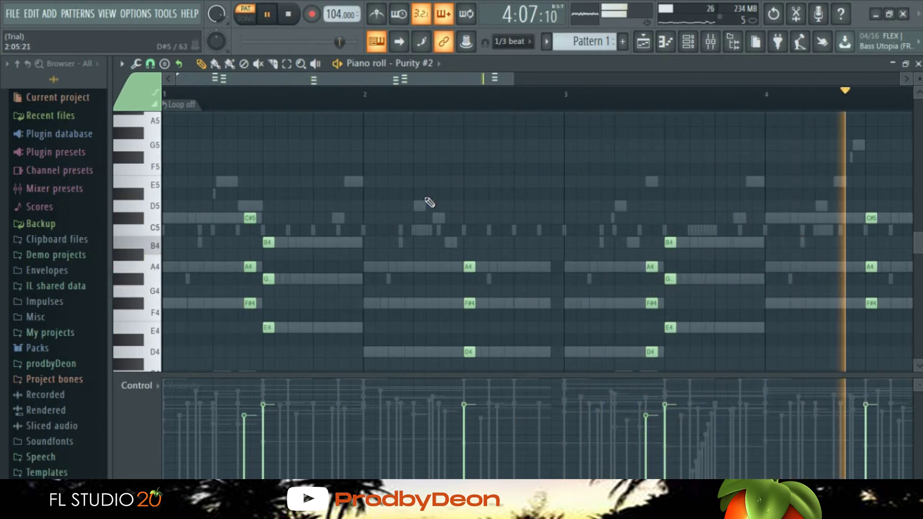
{"action": "key", "text": "space"}
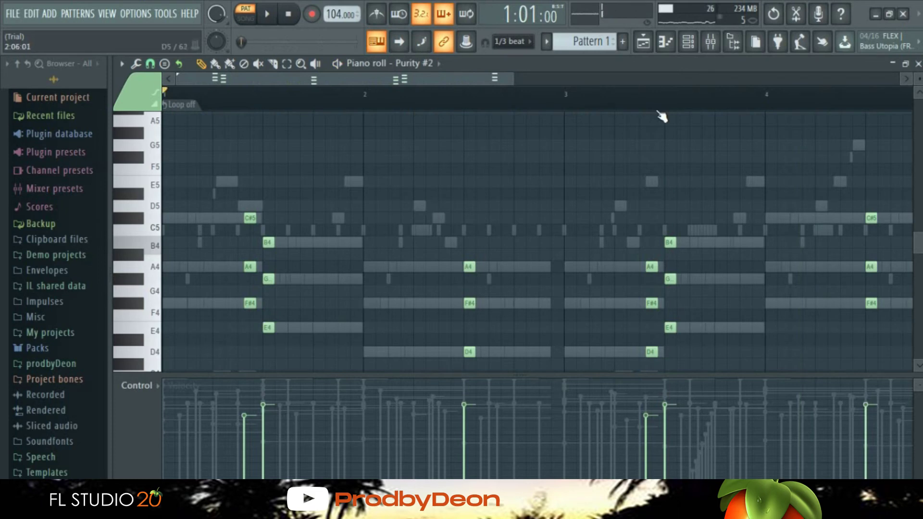
{"action": "key", "text": "F6"}
- Inspect the Purity #2 instrument preset and play the pattern with only Purity #2 and Xpand!2 #2 unmuted
{"action": "left_click", "coordinate": [266, 382]}
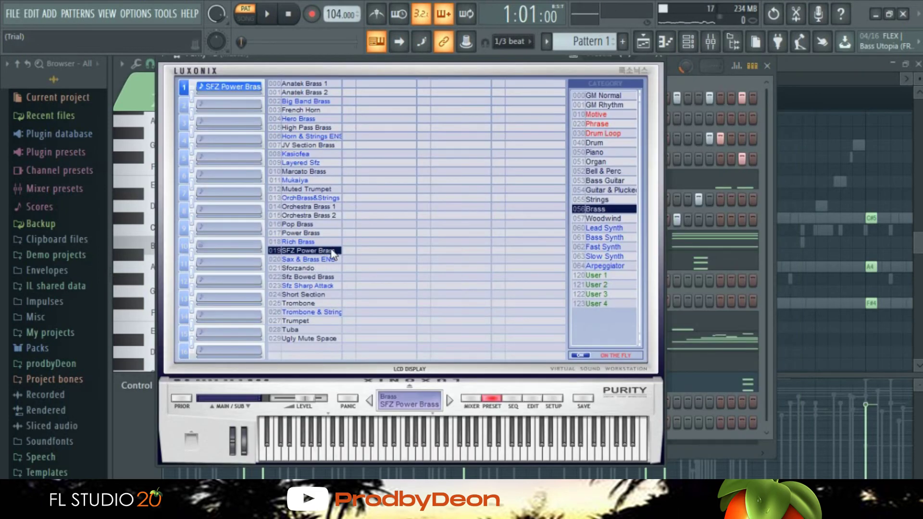
{"action": "left_click", "coordinate": [661, 58]}
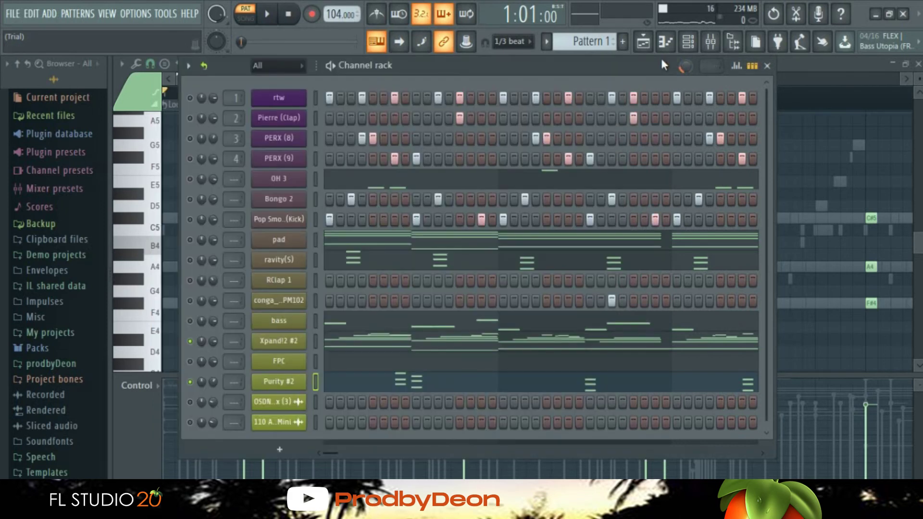
{"action": "key", "text": "space"}
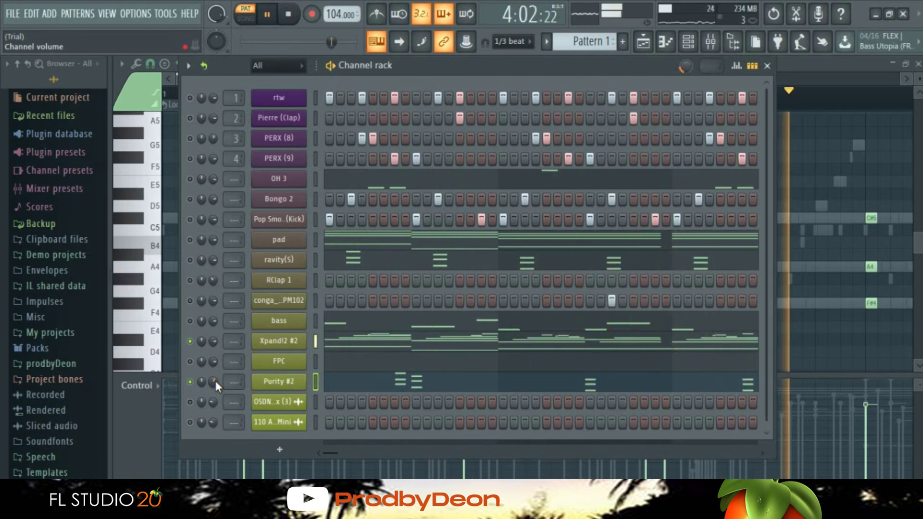
{"action": "key", "text": "space"}
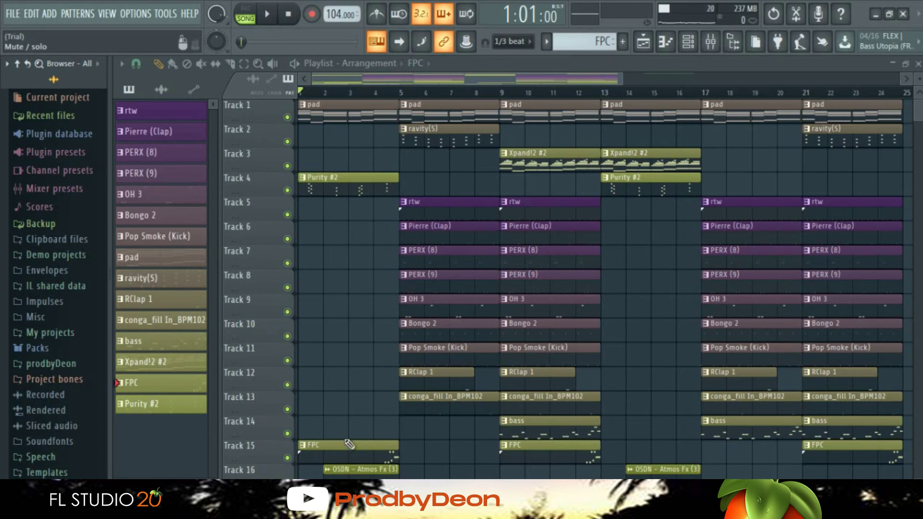
- Solo Track 15, open its first FPC clip in the piano roll, and play the drum fill from bar 4
{"action": "right_click", "coordinate": [287, 458]}
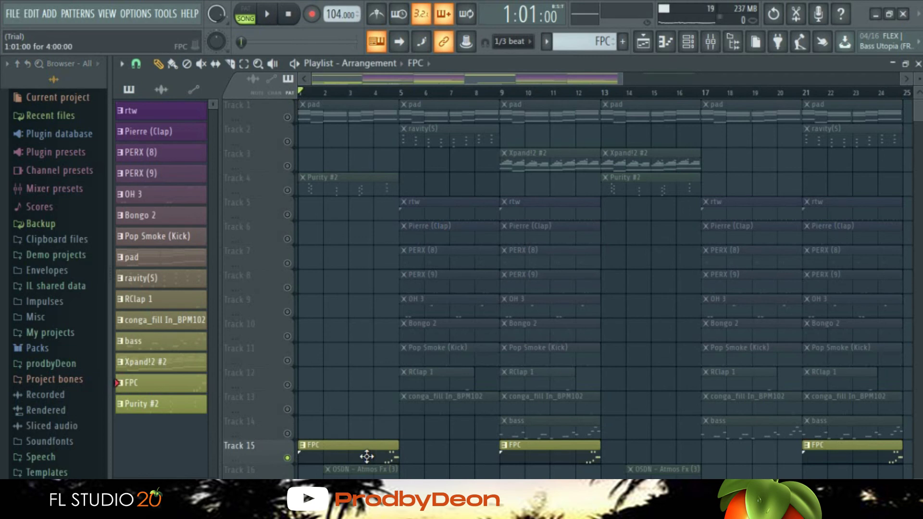
{"action": "double_click", "coordinate": [370, 462]}
{"action": "left_click_drag", "start_coordinate": [381, 77], "coordinate": [442, 77]}
{"action": "left_click", "coordinate": [348, 97]}
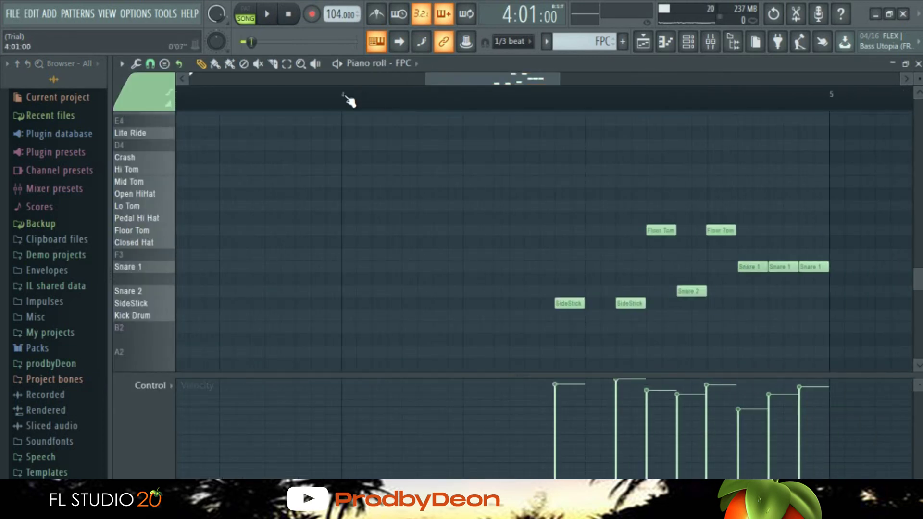
{"action": "key", "text": "space"}
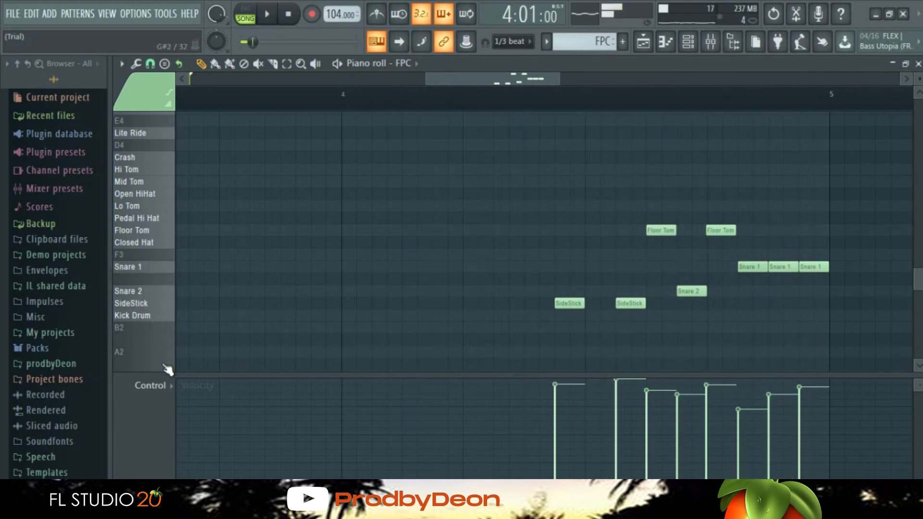
- Display the note panning of the FPC fill in the piano roll and return to the playlist
{"action": "left_click", "coordinate": [158, 384]}
{"action": "left_click", "coordinate": [166, 408]}
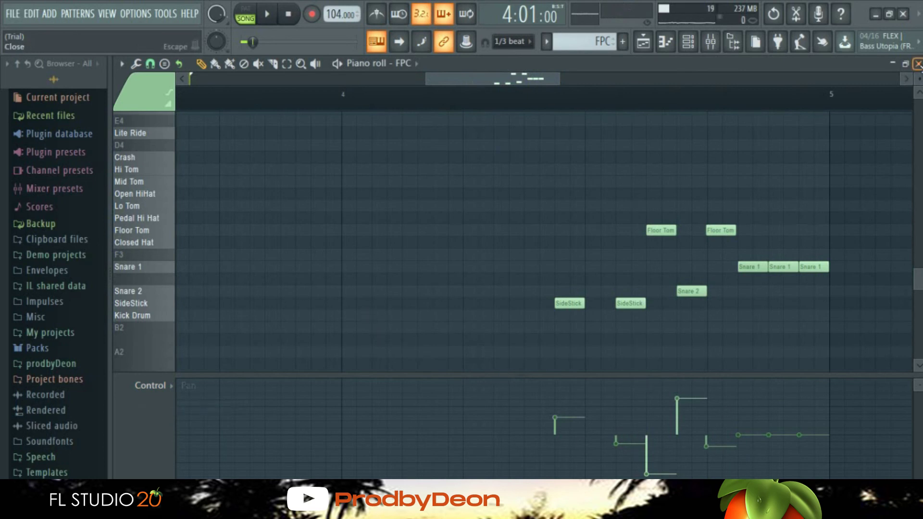
{"action": "left_click", "coordinate": [918, 63]}
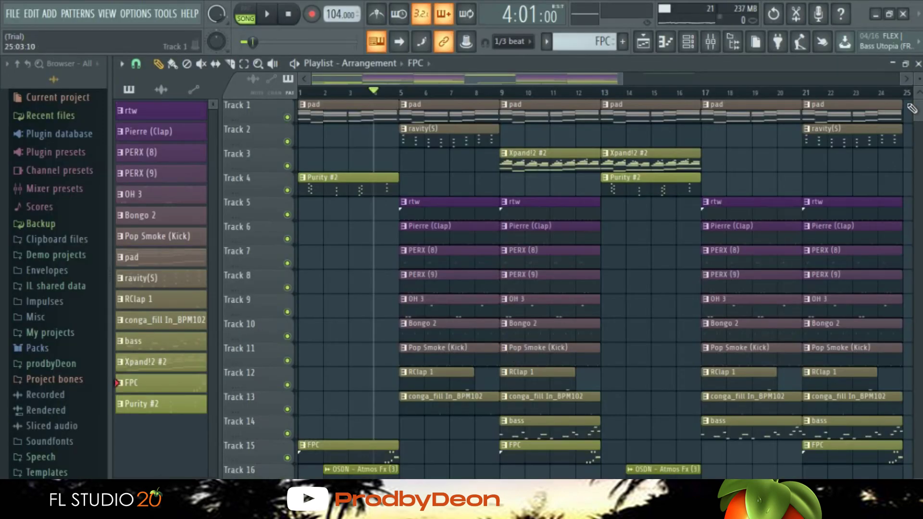
- Play the full song arrangement through while looking over Tracks 1 to 18, and stop playback after the last clips
{"action": "scroll", "coordinate": [919, 107], "scroll_direction": "down", "scroll_amount": 4}
{"action": "scroll", "coordinate": [918, 106], "scroll_direction": "up", "scroll_amount": 4}
{"action": "key", "text": "space"}
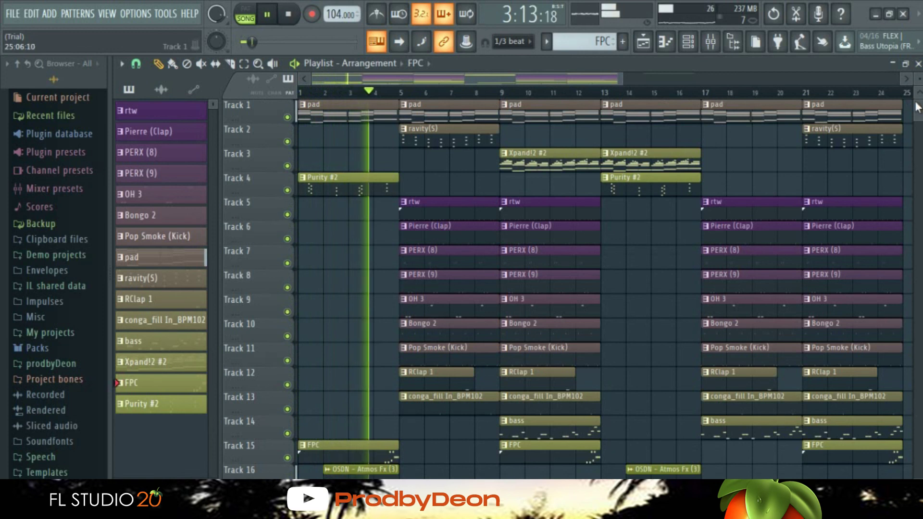
{"action": "scroll", "coordinate": [917, 108], "scroll_direction": "down", "scroll_amount": 2}
{"action": "scroll", "coordinate": [918, 110], "scroll_direction": "down", "scroll_amount": 3}
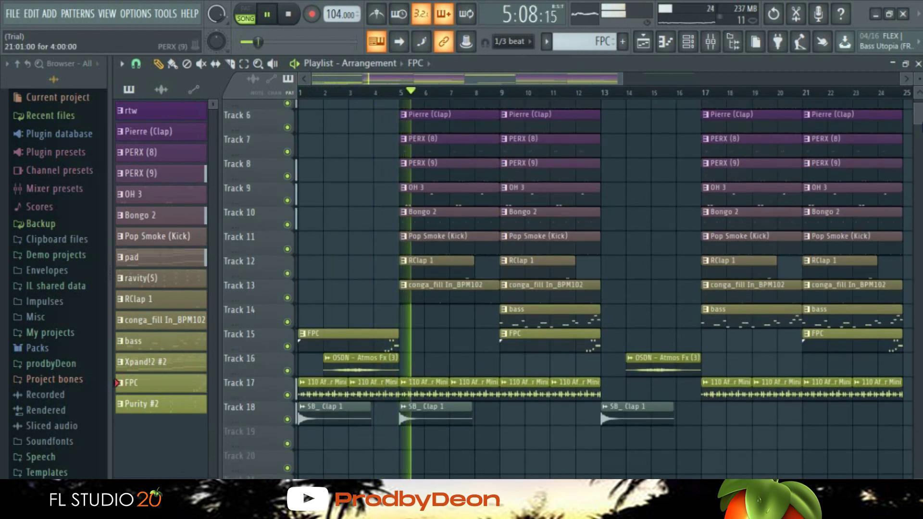
{"action": "scroll", "coordinate": [917, 111], "scroll_direction": "up", "scroll_amount": 4}
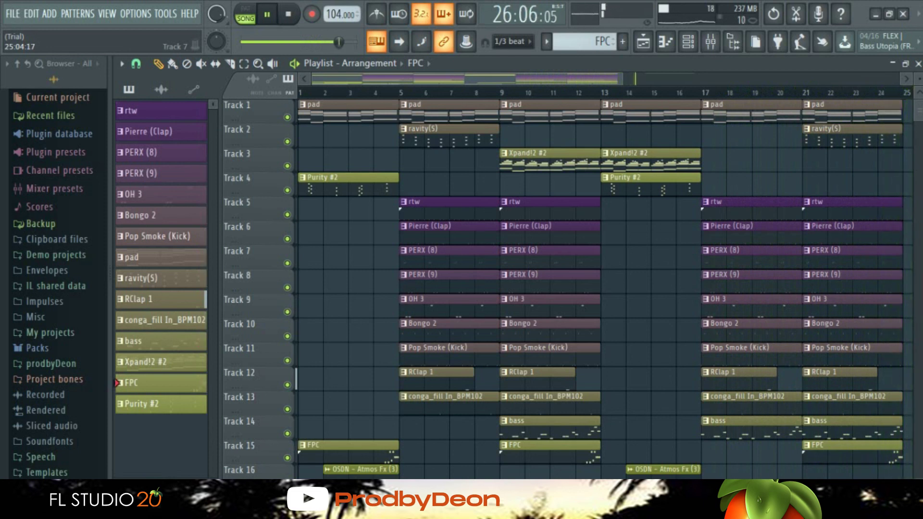
{"action": "key", "text": "space"}
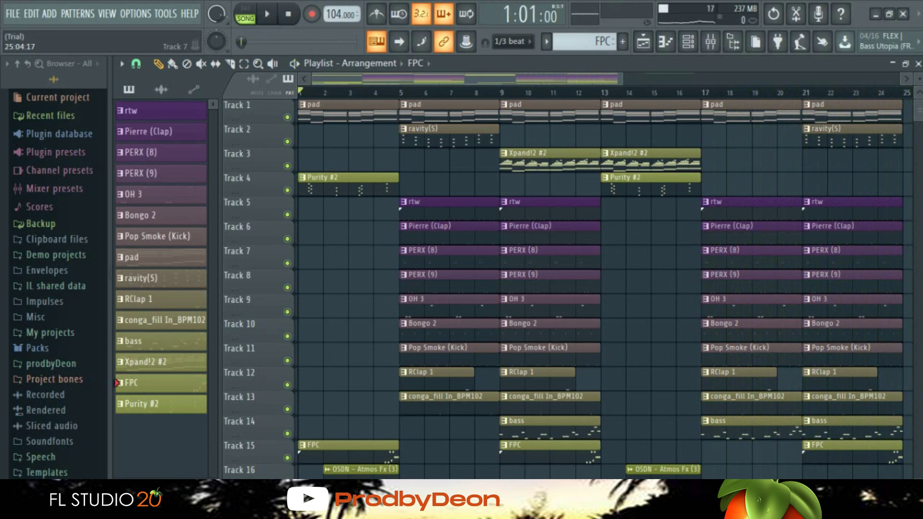